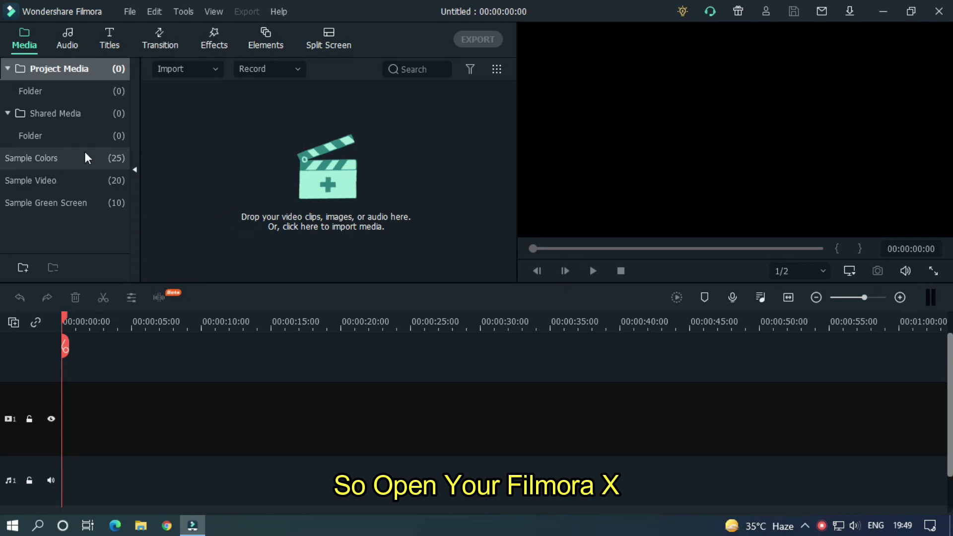
Place the Black sample colour on the timeline, zoom in, and stack a Default Title above it
left_click(57, 160)
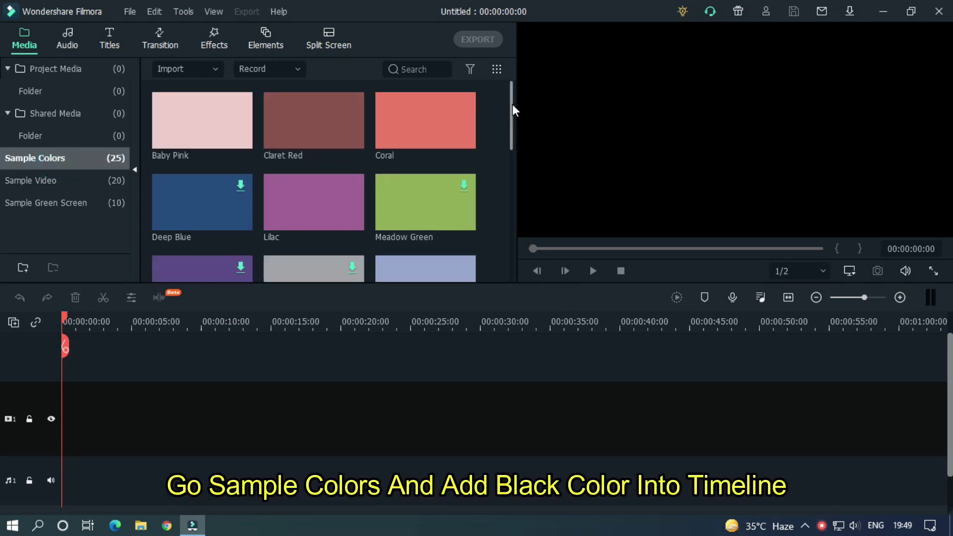
left_click_drag(512, 104, 511, 179)
left_click_drag(312, 151, 94, 417)
left_click_drag(134, 315, 1, 462)
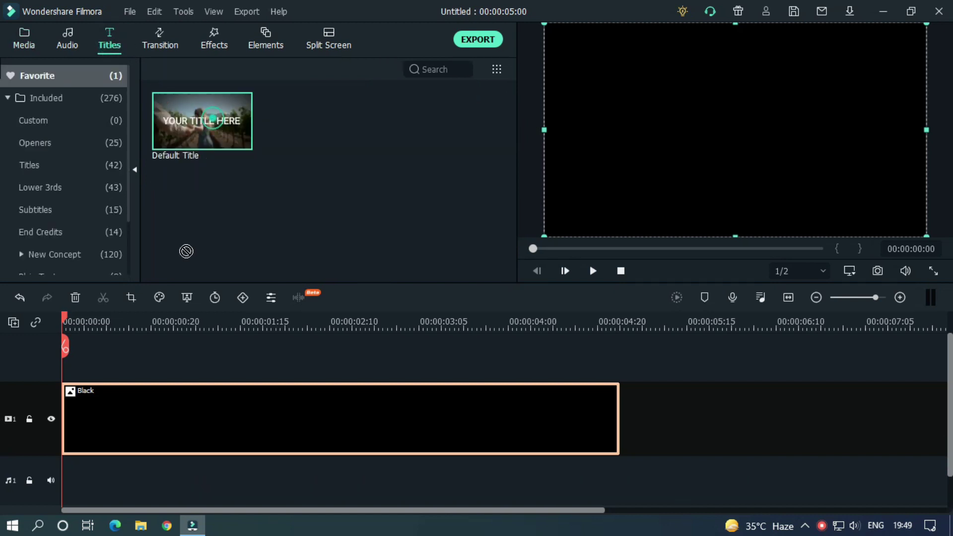
left_click_drag(186, 251, 72, 379)
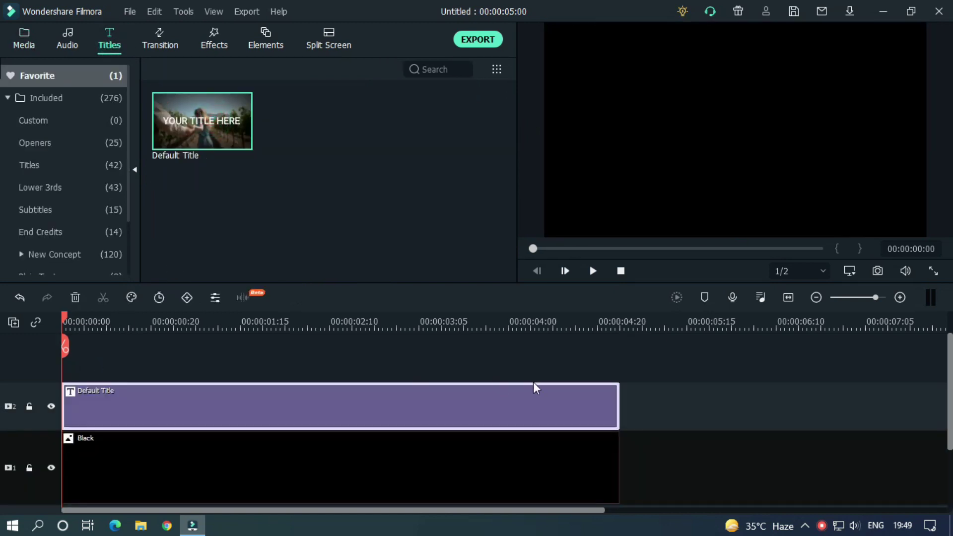
Replace the placeholder title text with MORNING and set its font to Roboto Light
double_click(393, 409)
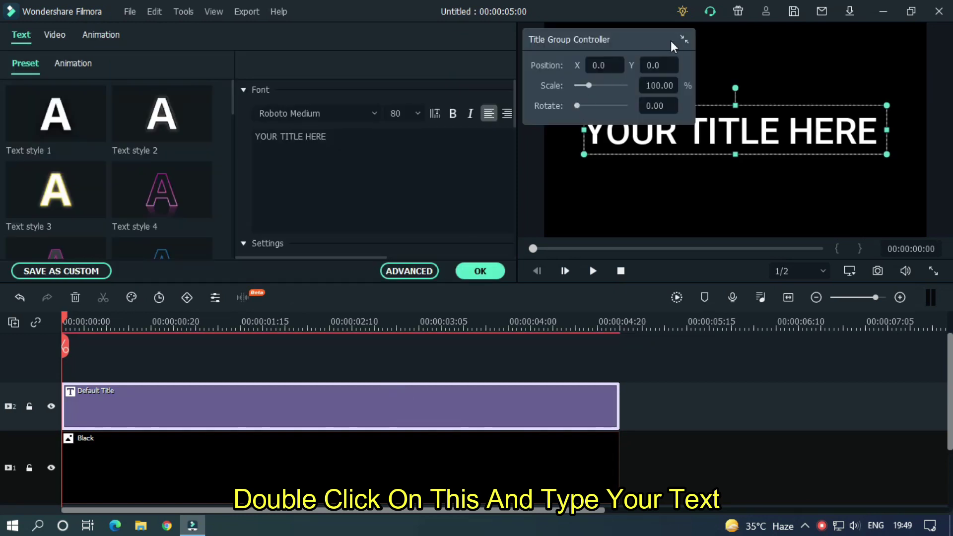
left_click(683, 40)
left_click_drag(681, 38, 655, 31)
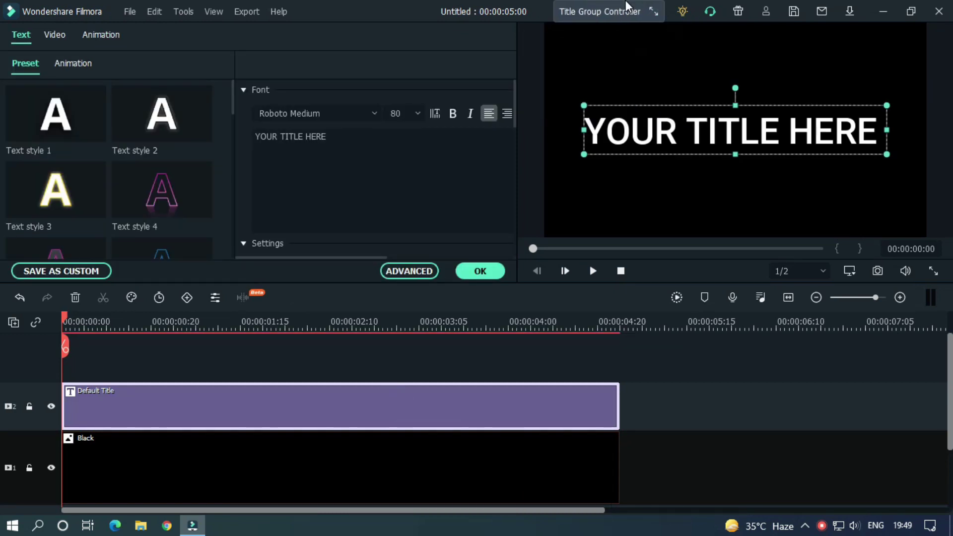
key("ctrl+a")
type("MORNING")
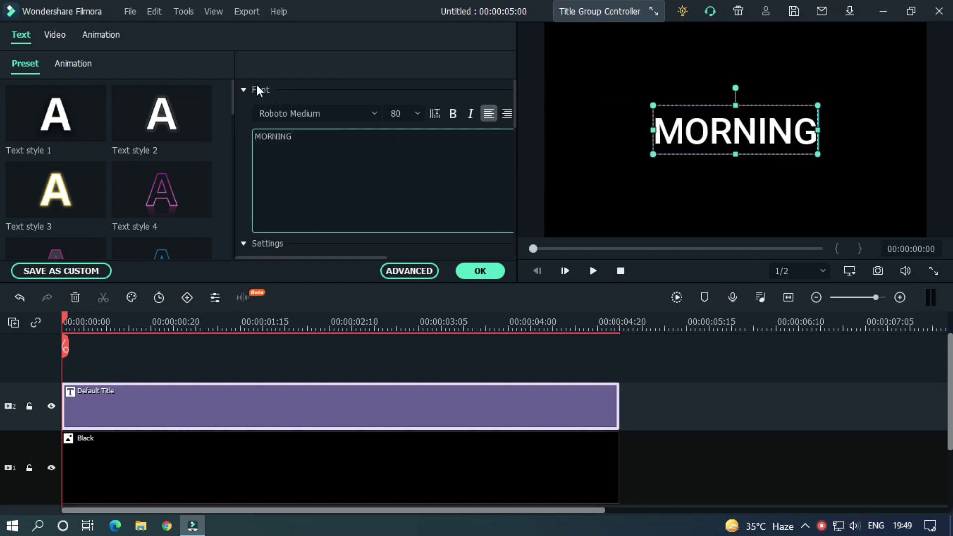
left_click(348, 114)
scroll(348, 116, "down", 5)
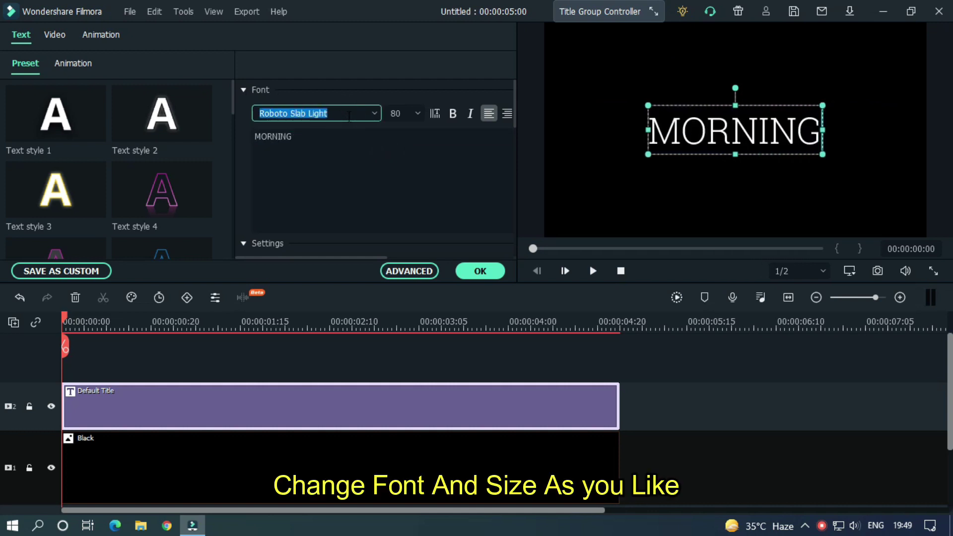
scroll(349, 116, "up", 4)
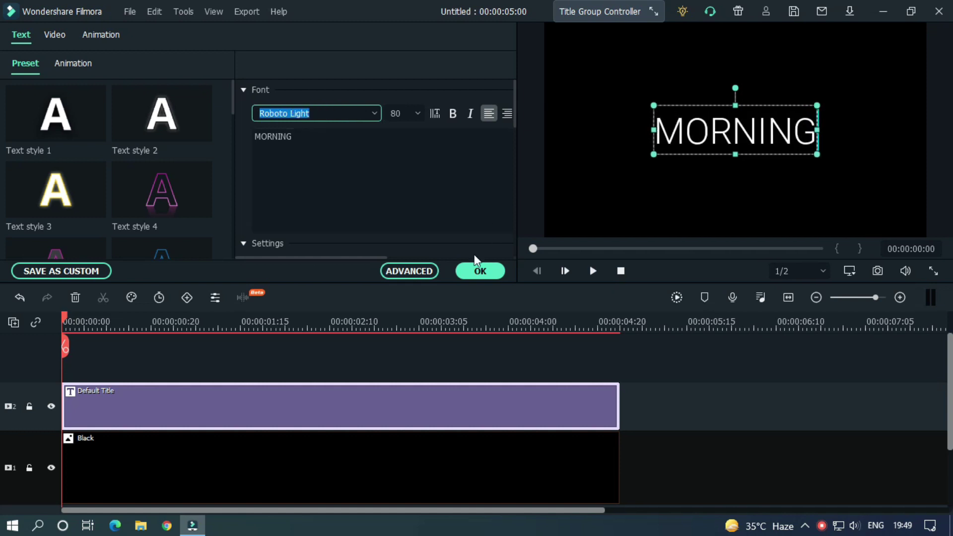
Widen MORNING's letter spacing to 28 in the advanced text editor
left_click(418, 272)
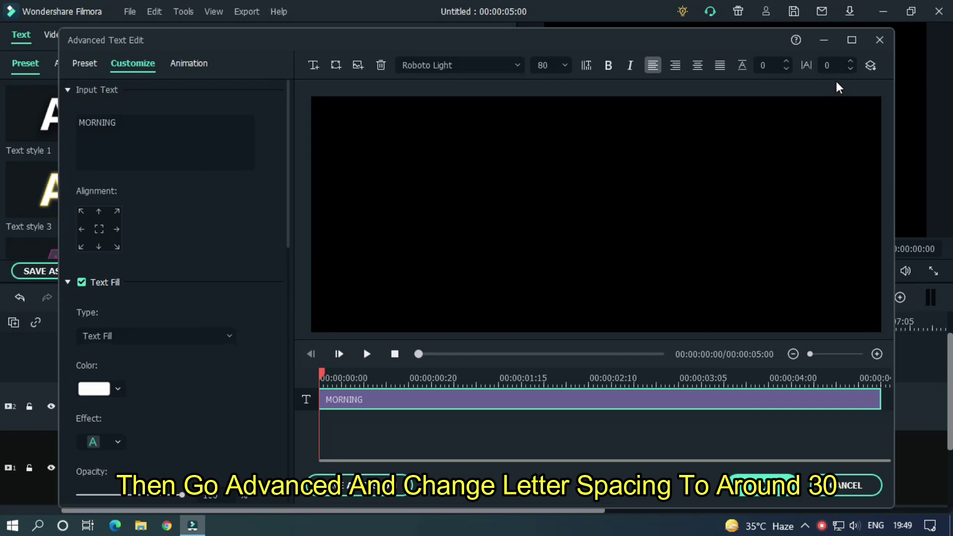
left_click_drag(829, 65, 866, 65)
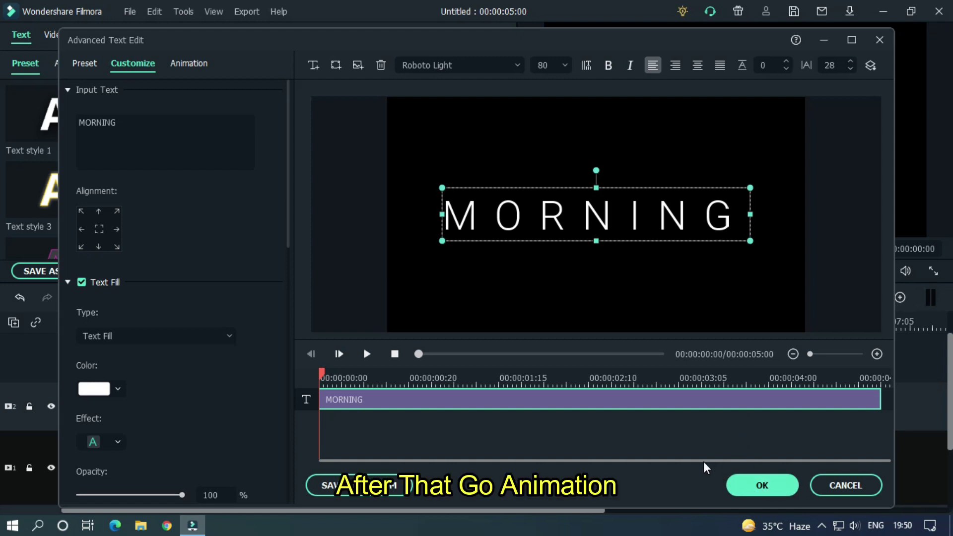
Apply the Up Dir Insert animation to the MORNING title
left_click(188, 64)
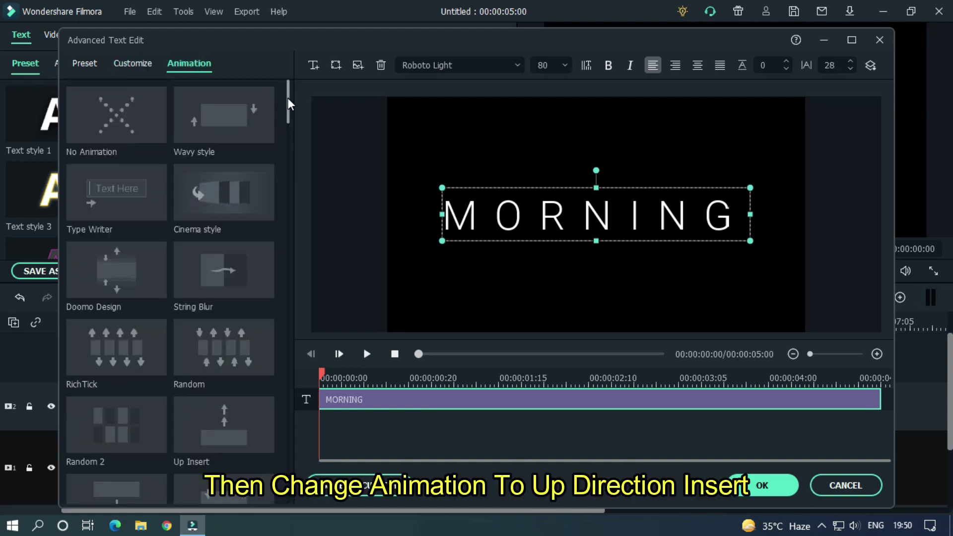
left_click_drag(287, 97, 285, 130)
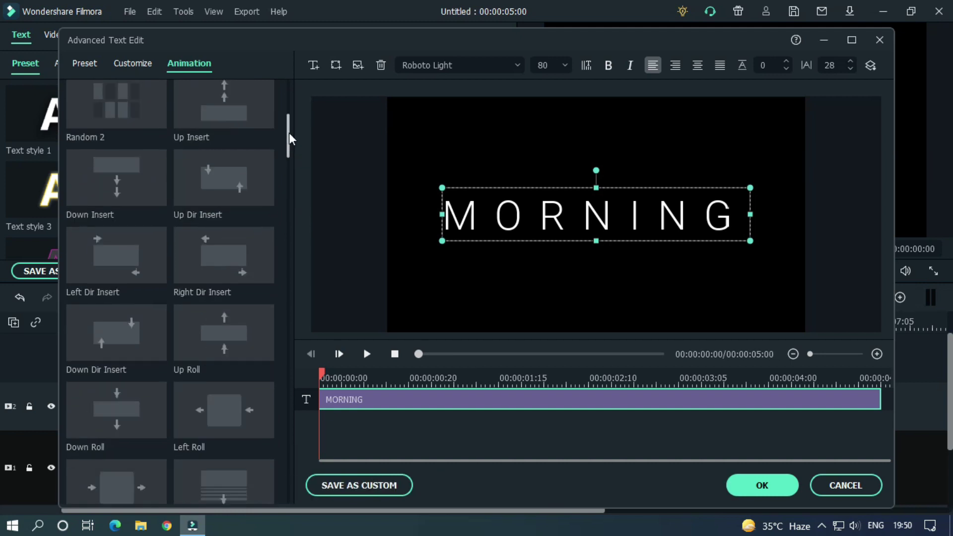
double_click(224, 175)
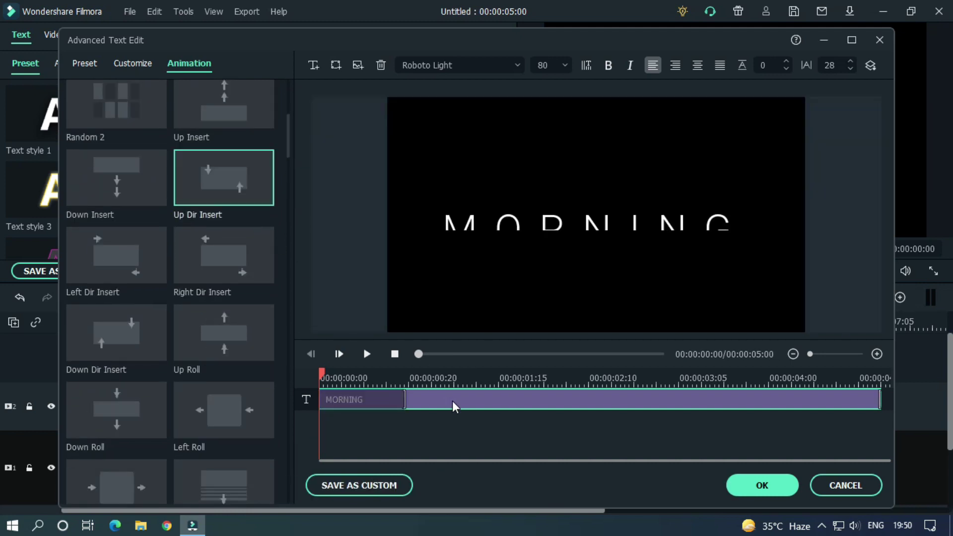
Lengthen the Up Dir Insert intro to about 3 seconds and preview it
left_click_drag(404, 400, 686, 402)
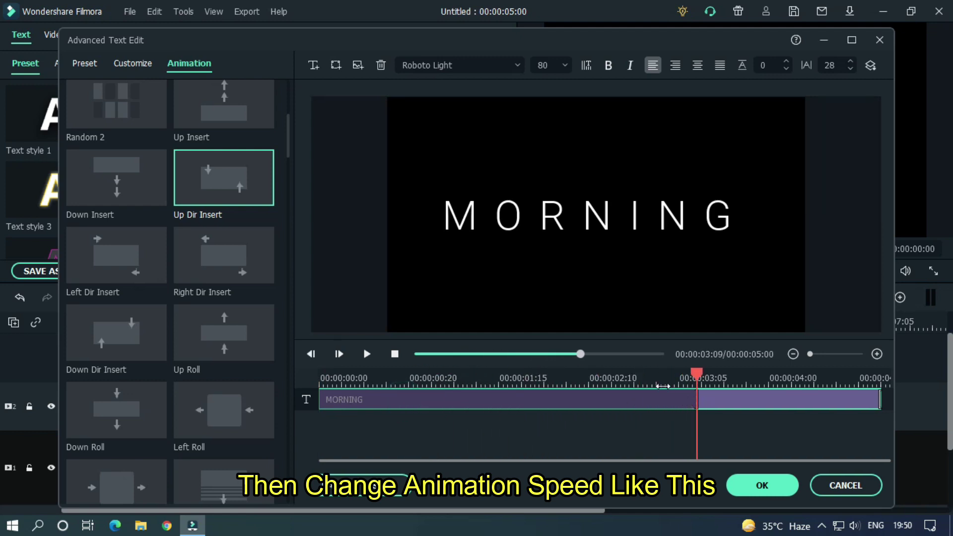
left_click_drag(568, 354, 389, 361)
key("space")
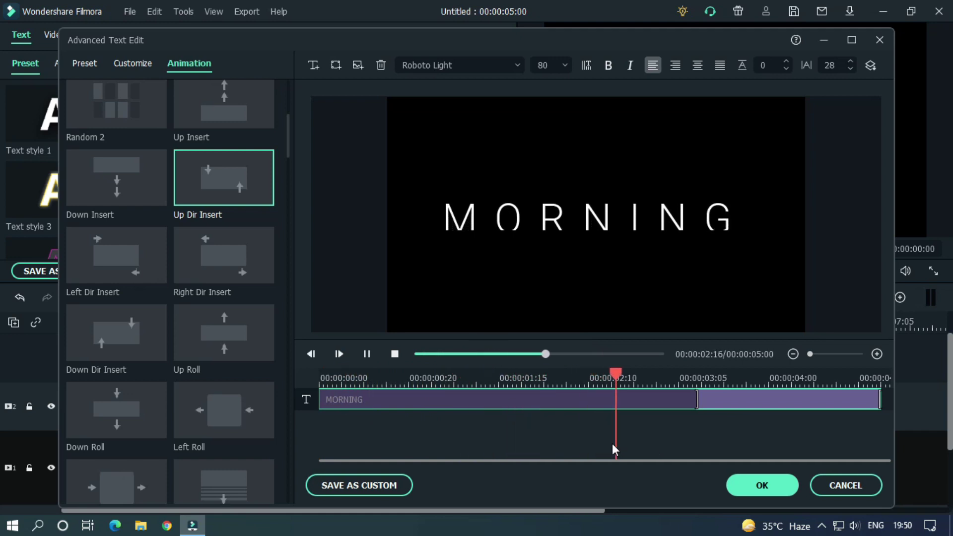
key("space")
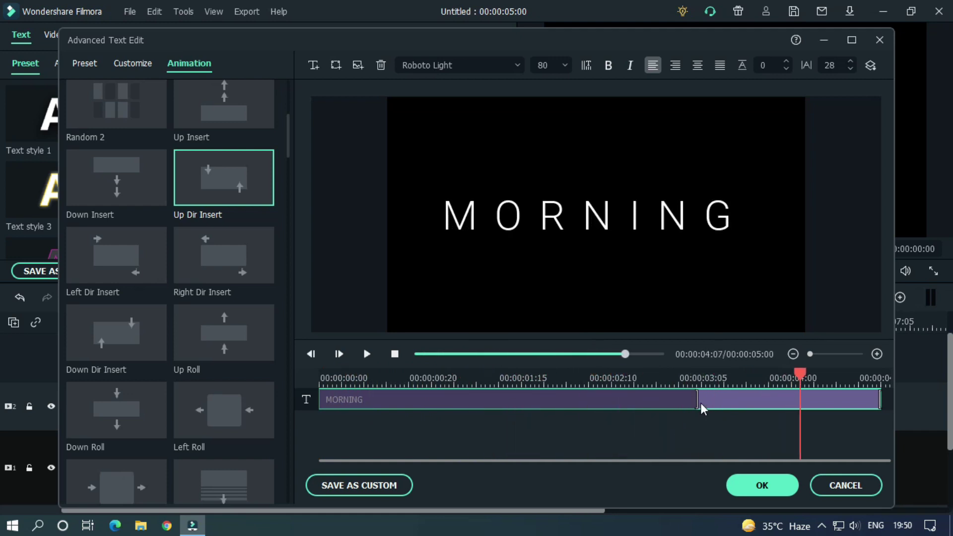
left_click_drag(695, 399, 411, 374)
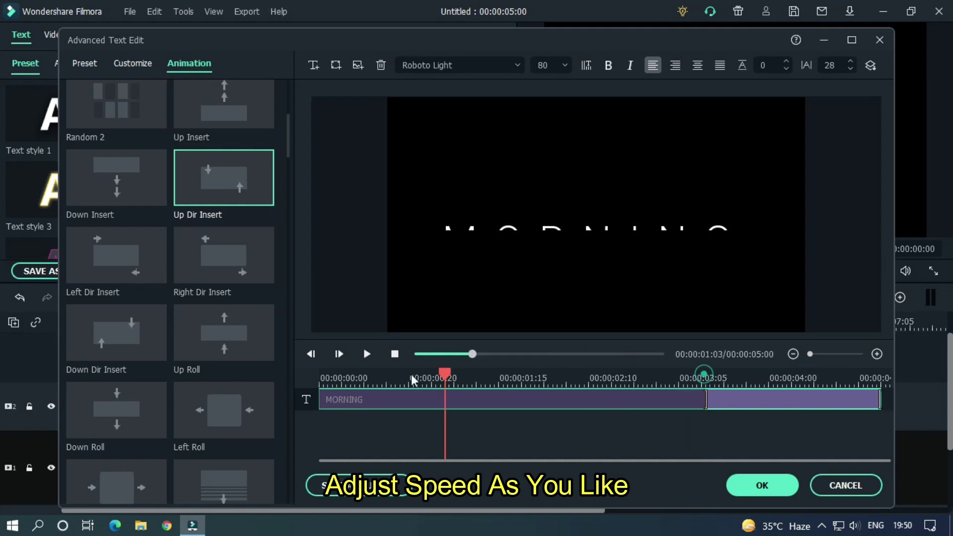
key("space")
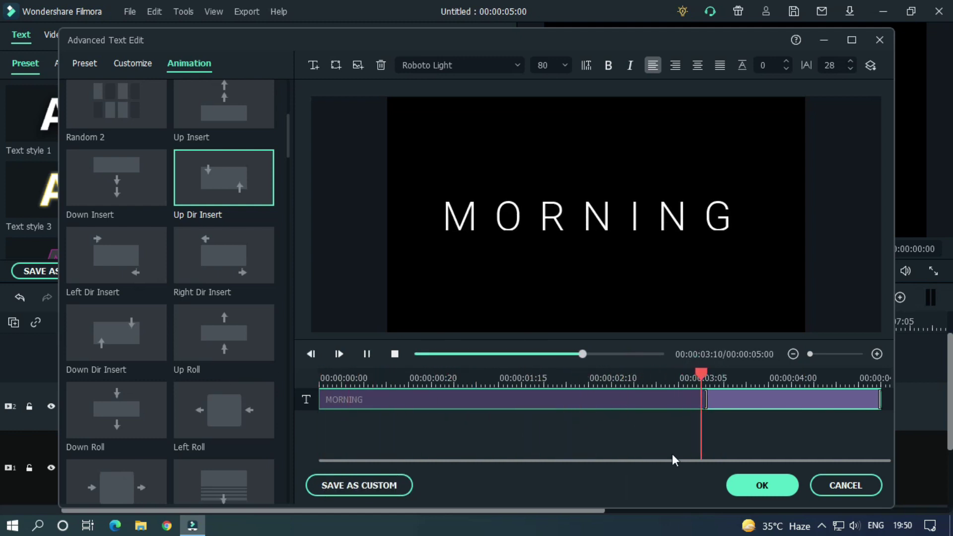
Confirm the advanced text changes, close the title editor, and select the MORNING clip
left_click(760, 487)
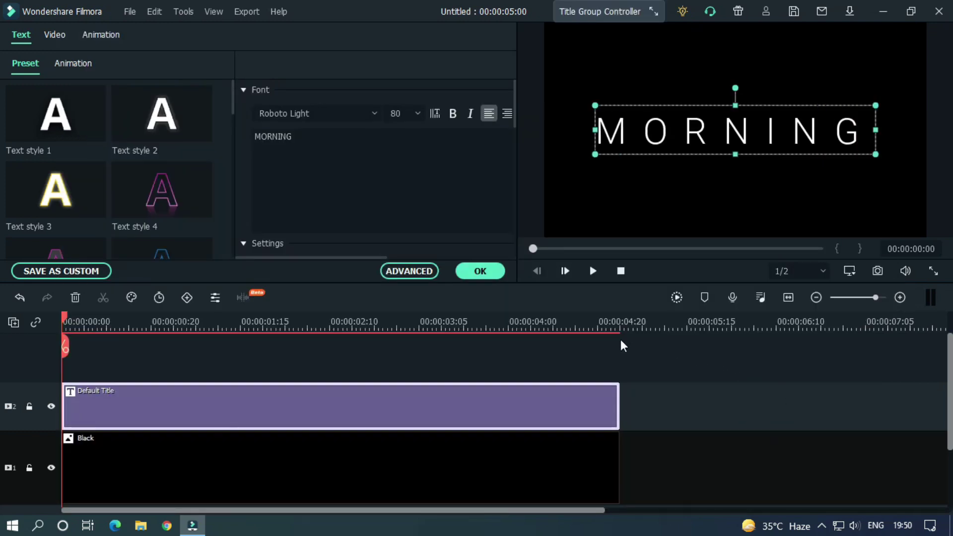
left_click(479, 270)
left_click(363, 413)
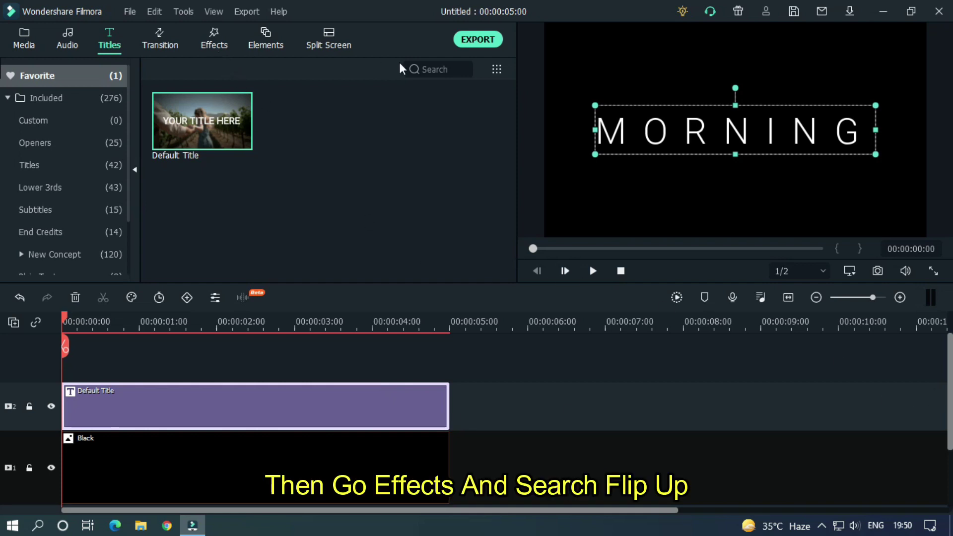
Search effects for 'fli' and place Flip Up on the track above the title
left_click(220, 44)
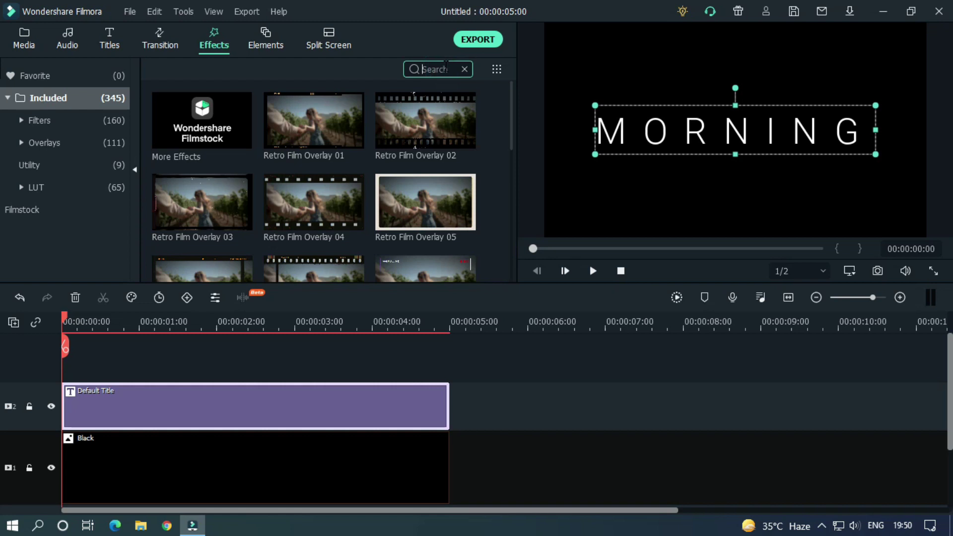
type("fli")
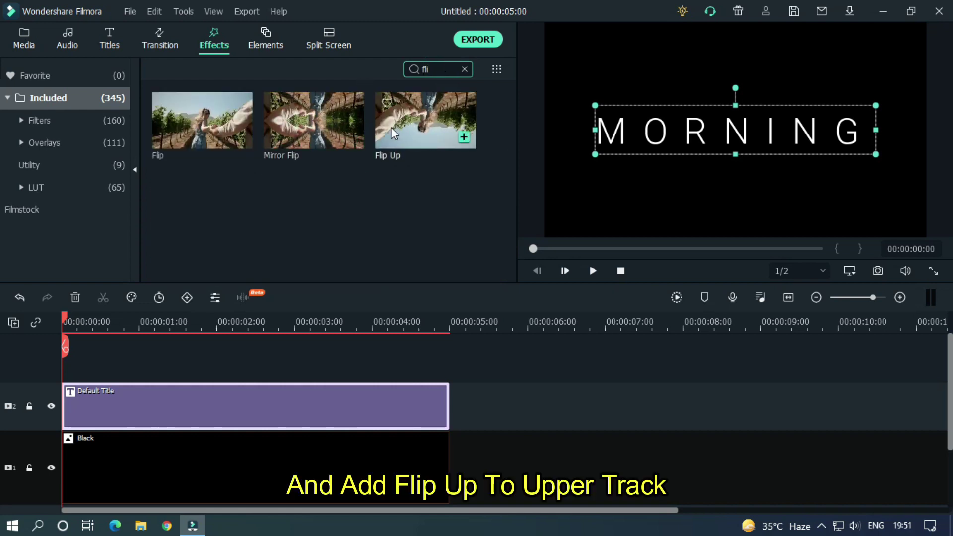
left_click_drag(415, 123, 130, 392)
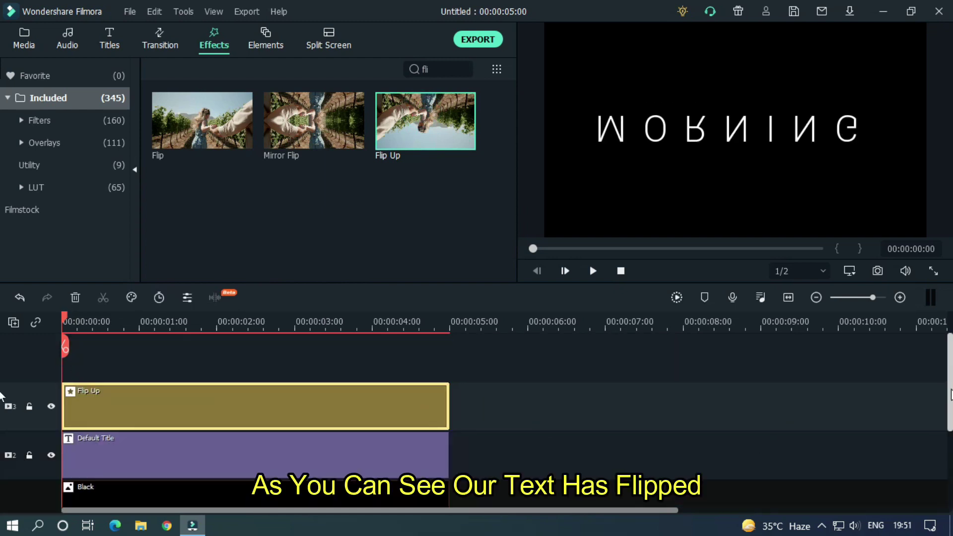
Paste a copy of the MORNING title onto a new fourth track and preview around 1:22
left_click(392, 467)
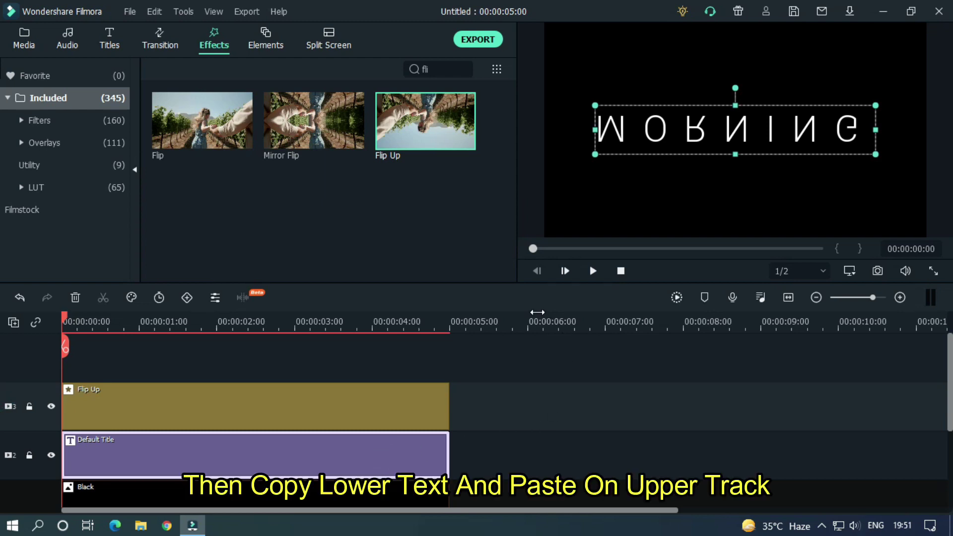
left_click(13, 323)
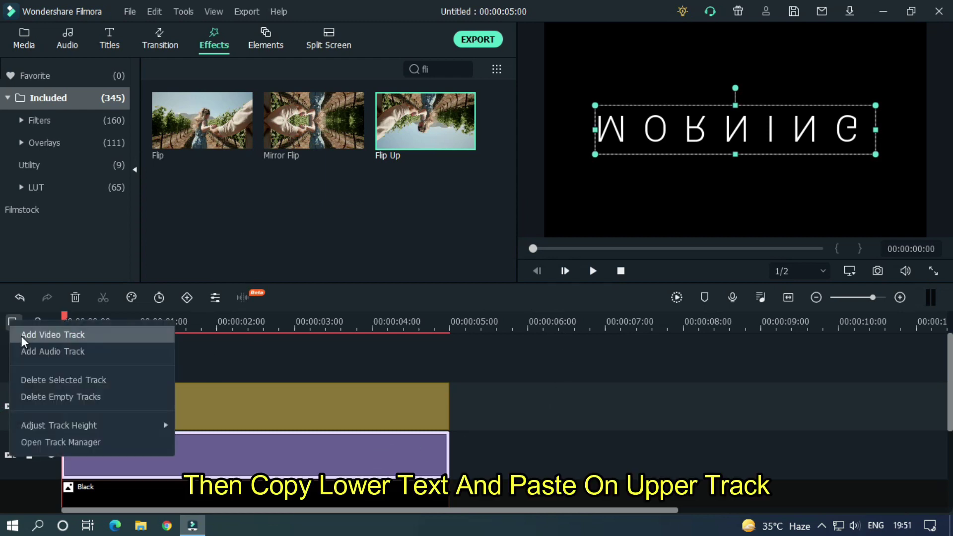
left_click(21, 348)
left_click(7, 412)
key("ctrl+v")
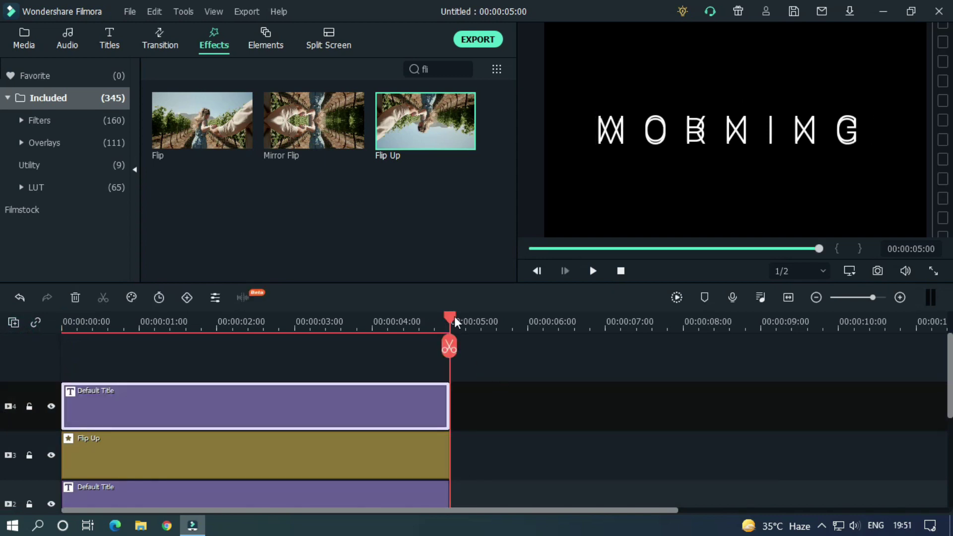
left_click_drag(455, 321, 211, 341)
scroll(873, 396, "down", 2)
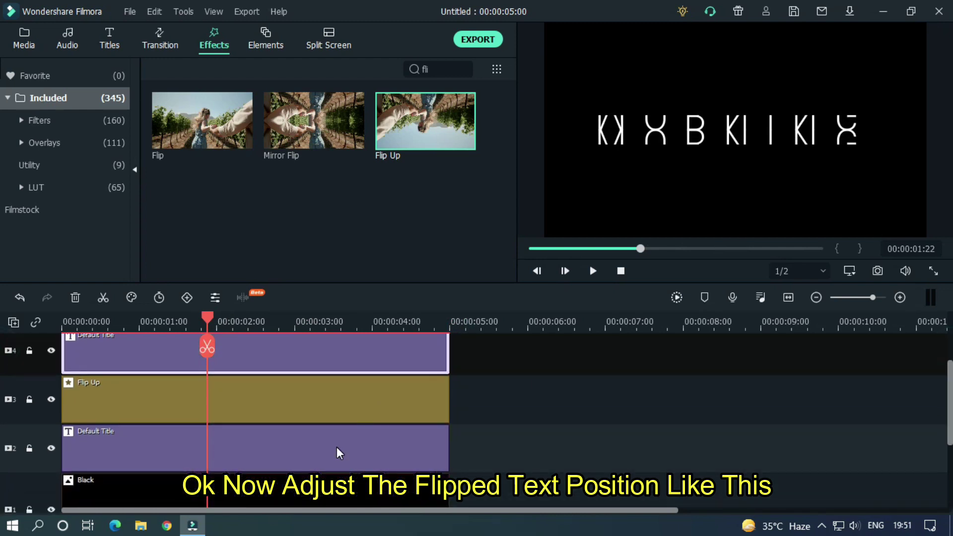
Open the flipped title's settings and play back the mirrored MORNING reveal from the start
double_click(337, 447)
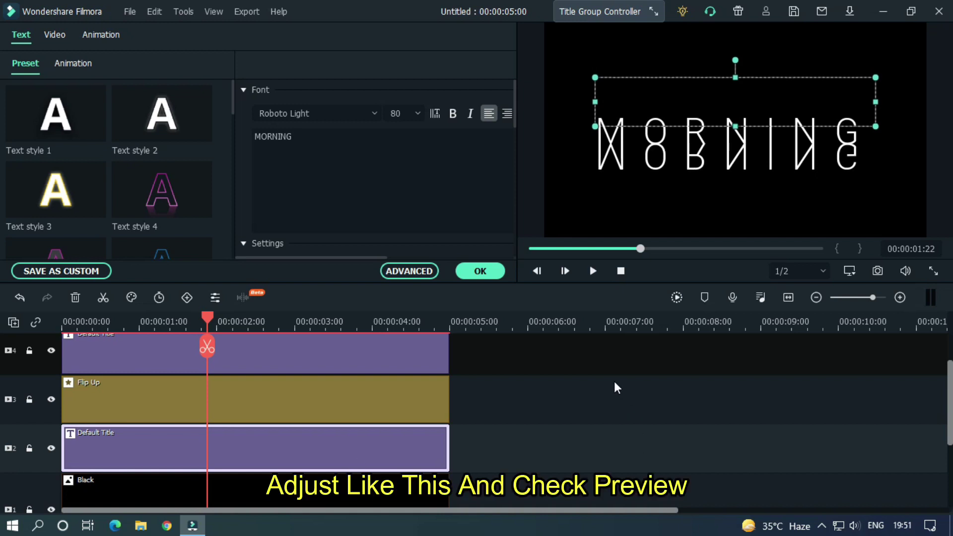
left_click_drag(207, 318, 40, 343)
key("space")
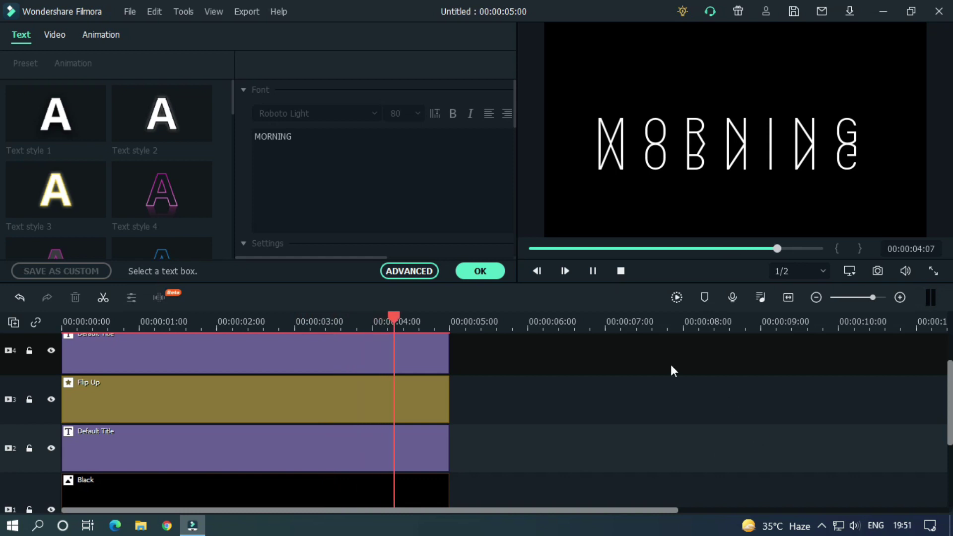
left_click(63, 323)
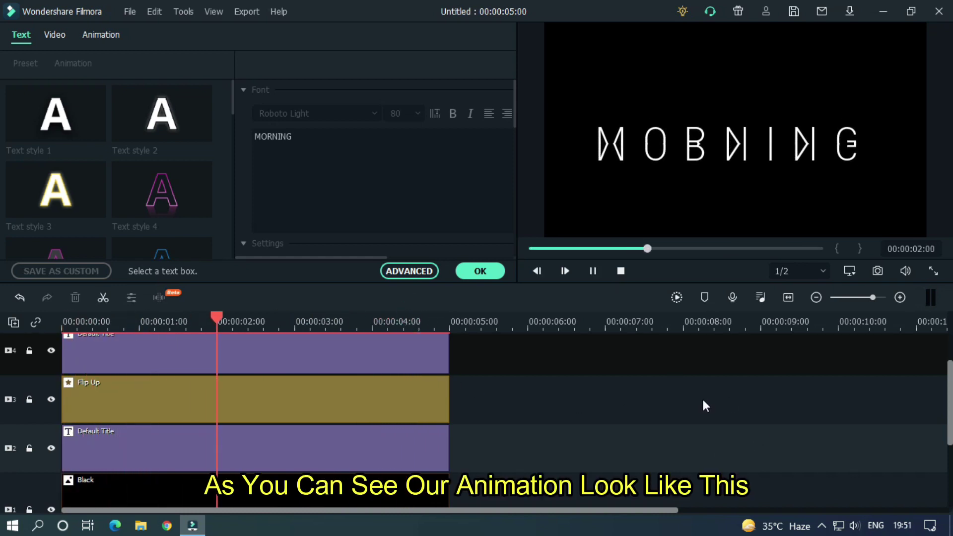
key("space")
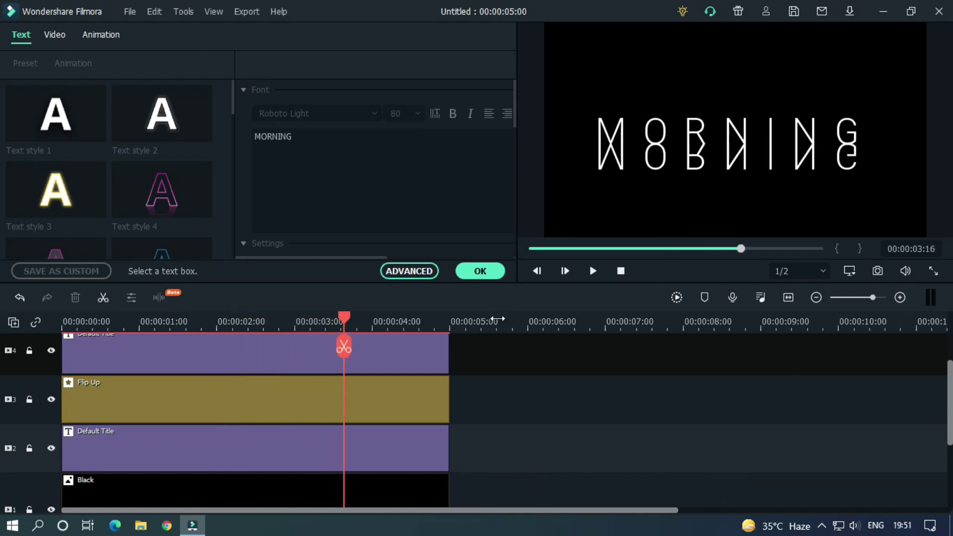
left_click_drag(347, 324, 293, 316)
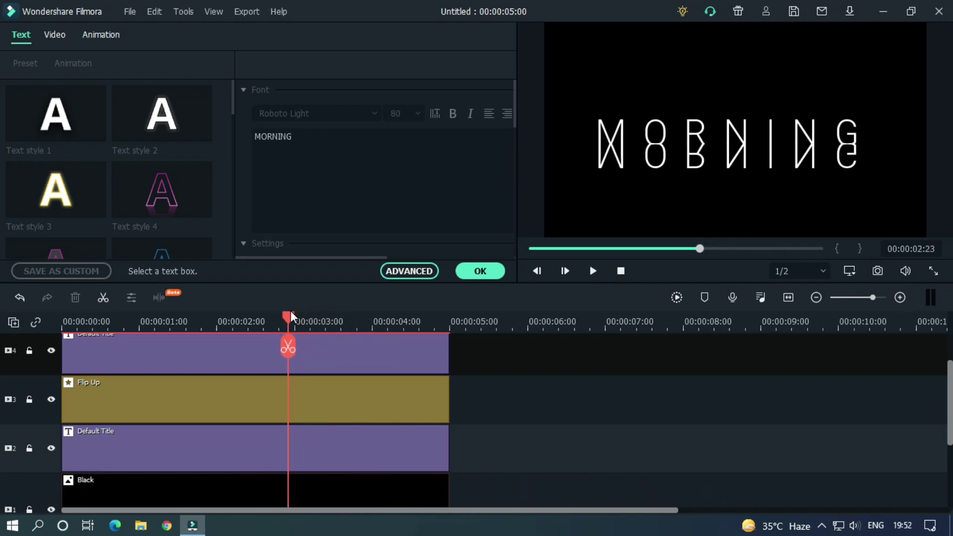
Add a starting position keyframe on the flipped title at about 2:23 via Animation > Customize
left_click(318, 453)
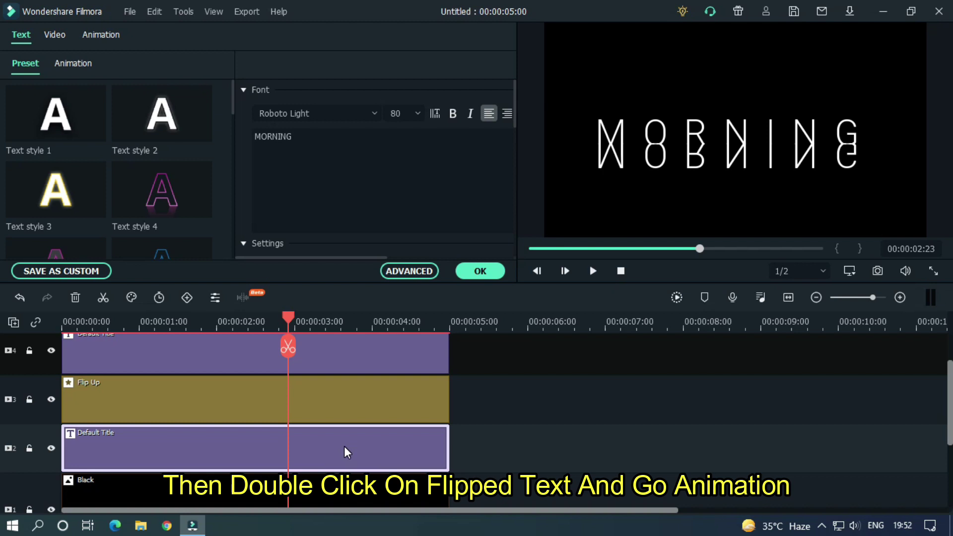
double_click(344, 446)
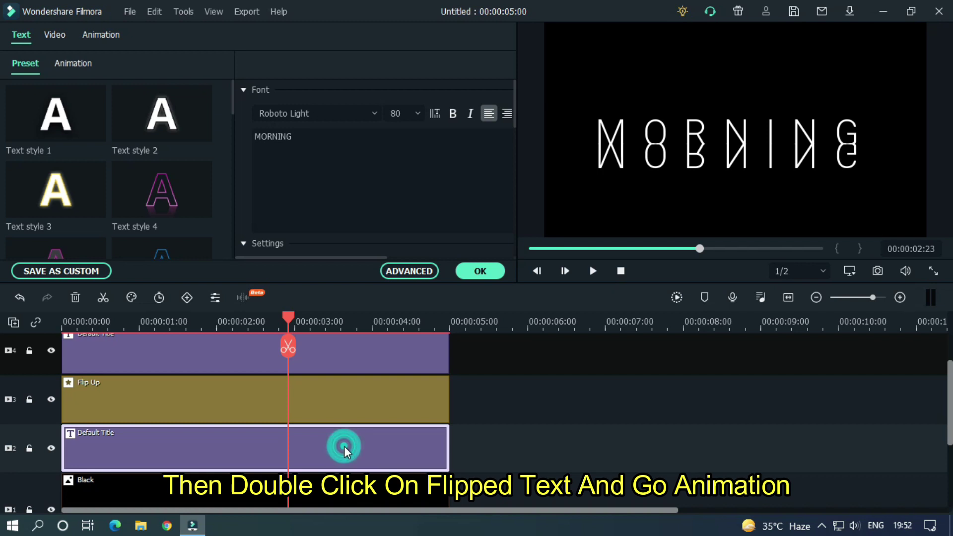
left_click(97, 37)
left_click(81, 61)
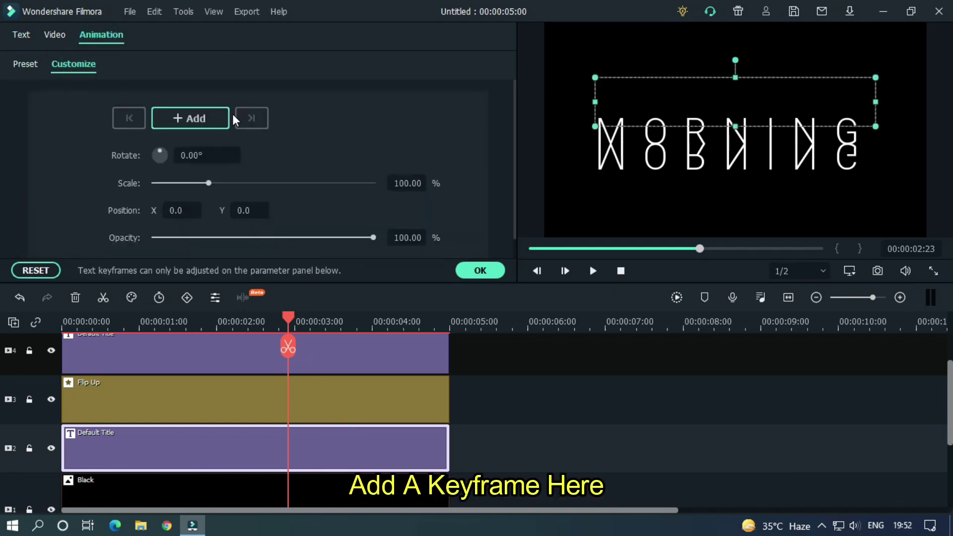
left_click(207, 118)
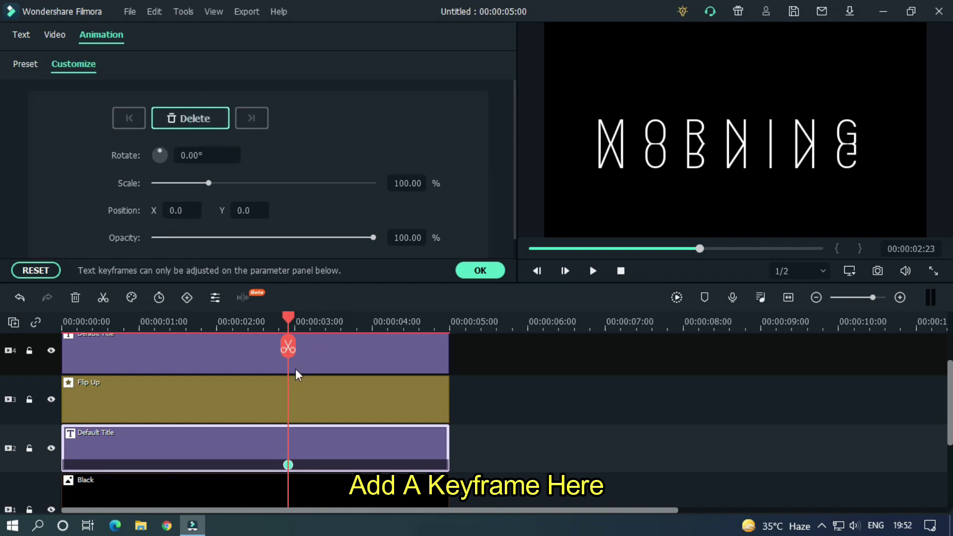
Add an end keyframe with Position Y 25 near 4:22, moved to the clip's very end
left_click_drag(288, 328, 442, 320)
left_click_drag(243, 215, 259, 214)
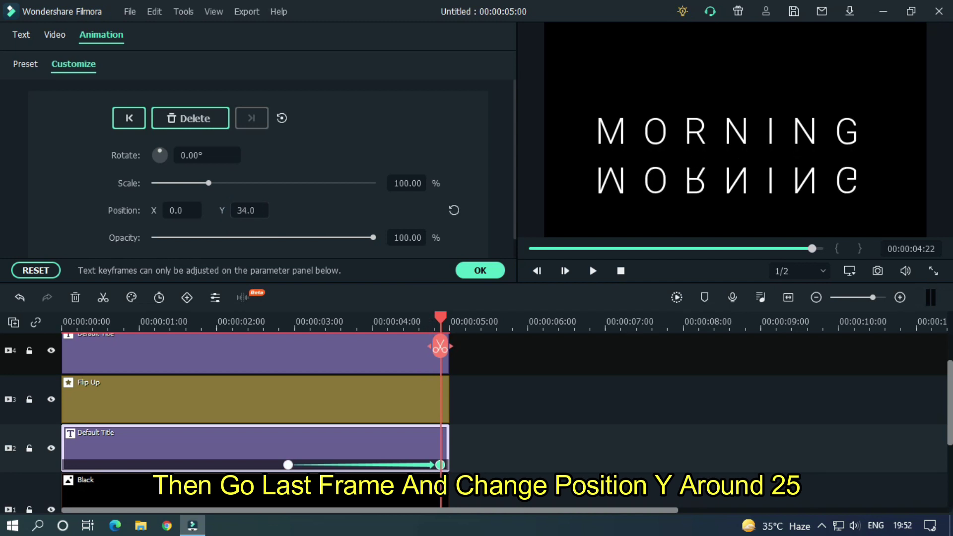
left_click(243, 213)
type("20")
key("Return")
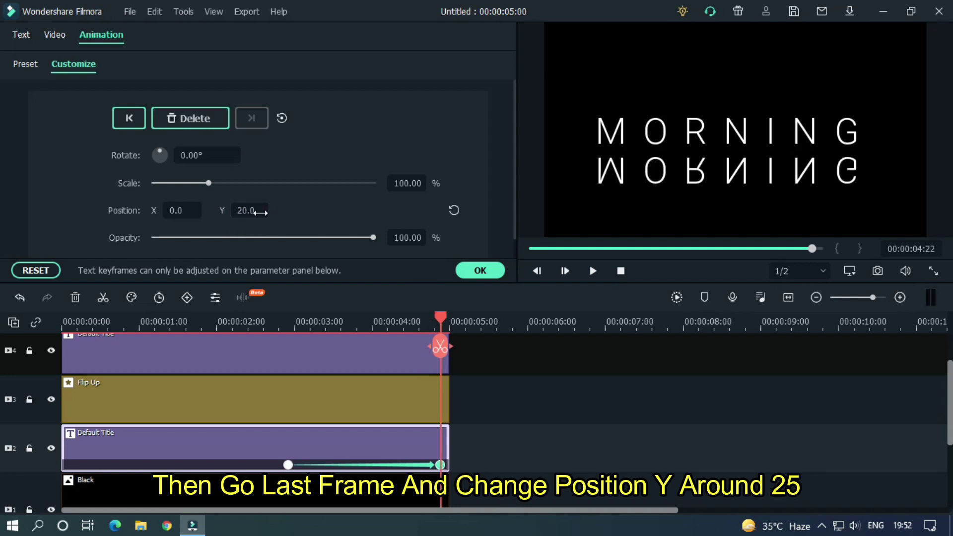
left_click(251, 213)
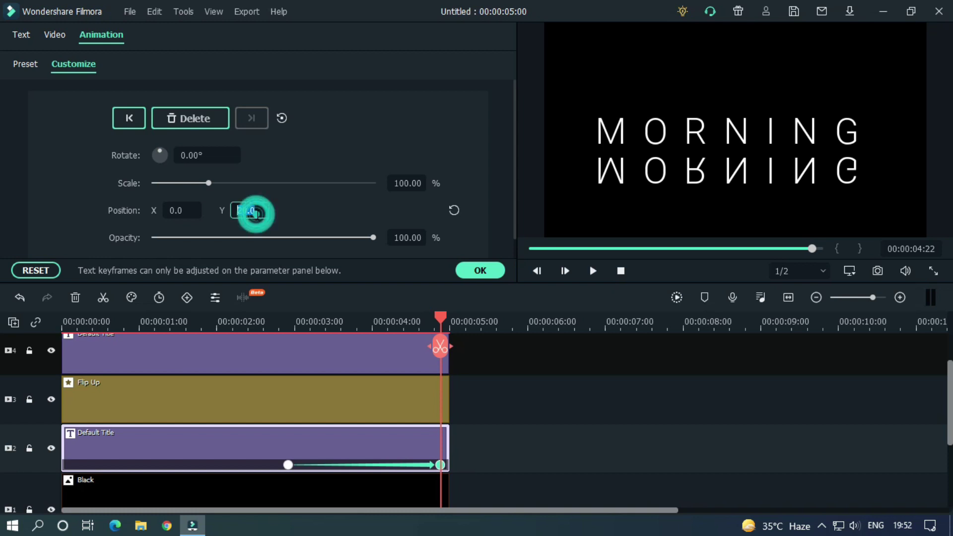
type("25")
key("Return")
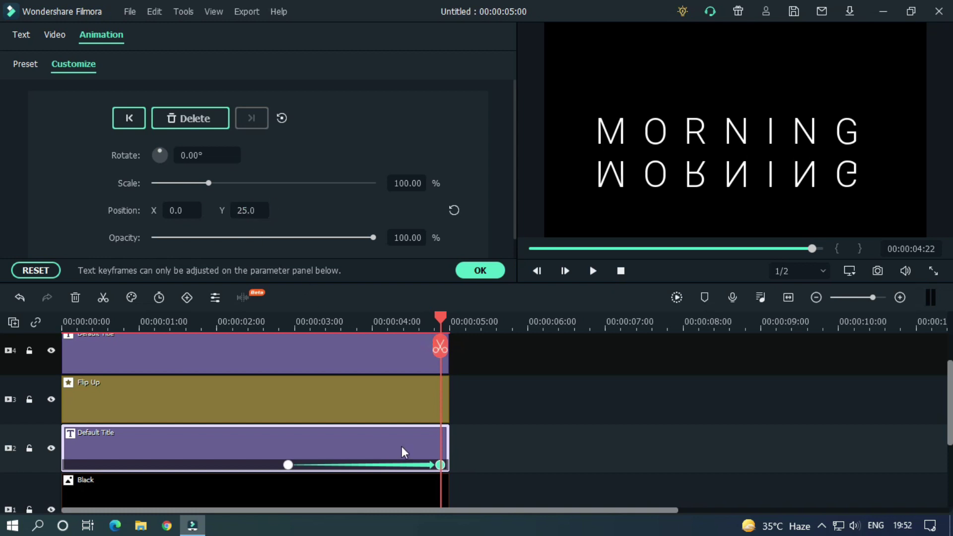
left_click_drag(441, 467, 446, 465)
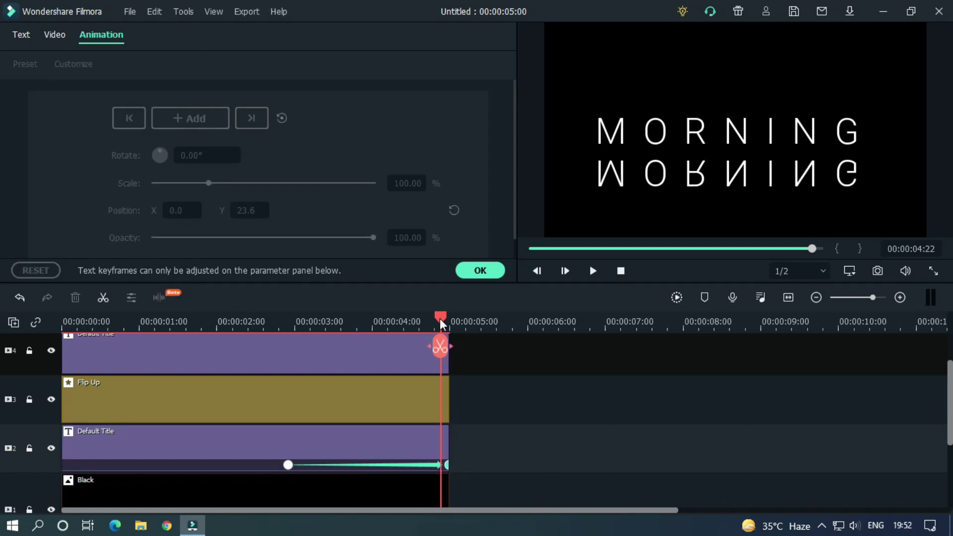
Move the flipped title's first keyframe earlier, to about 2.5 seconds, and replay the animation
key("space")
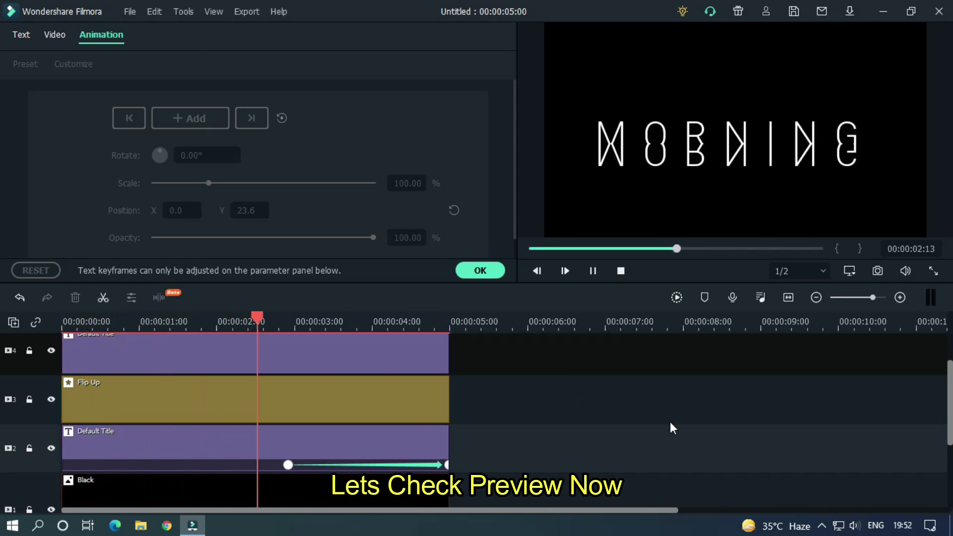
left_click(383, 320)
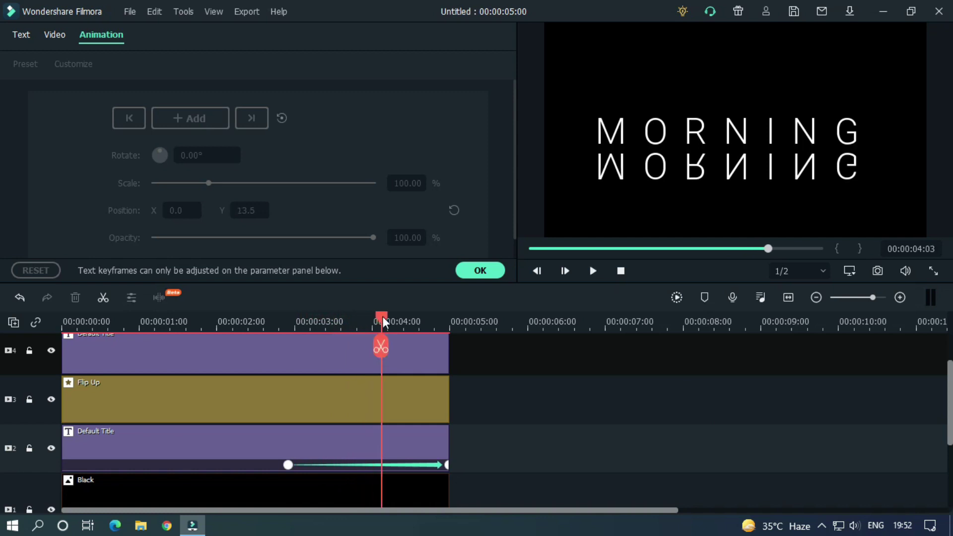
left_click_drag(383, 318, 270, 330)
left_click_drag(288, 465, 268, 464)
left_click_drag(288, 320, 65, 323)
key("space")
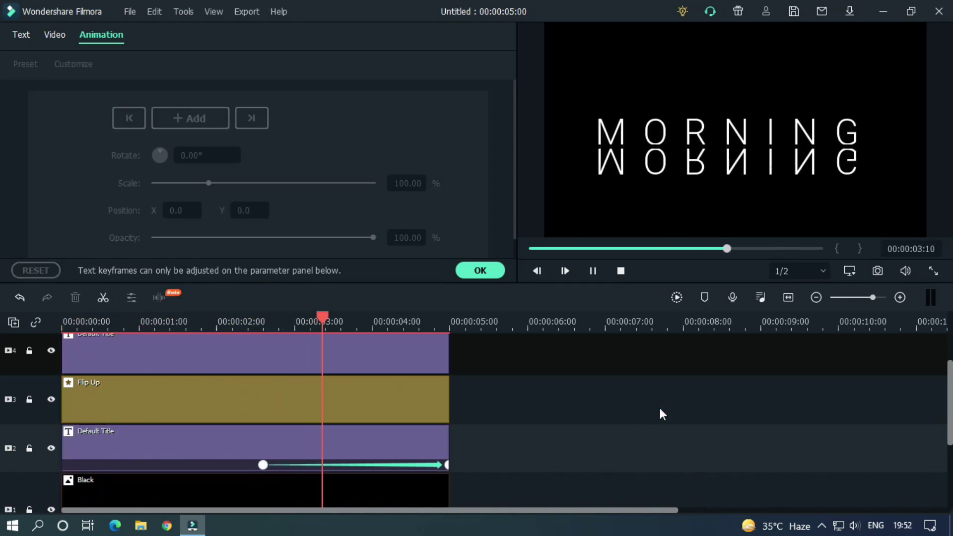
left_click(634, 249)
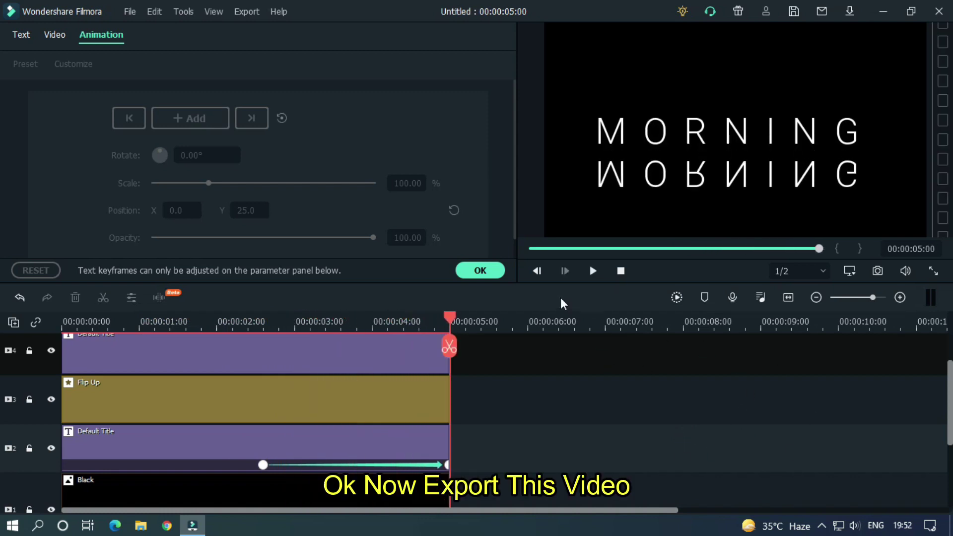
Export the project as '1st Text' MP4, then close the done dialog and show the Media library
left_click(479, 270)
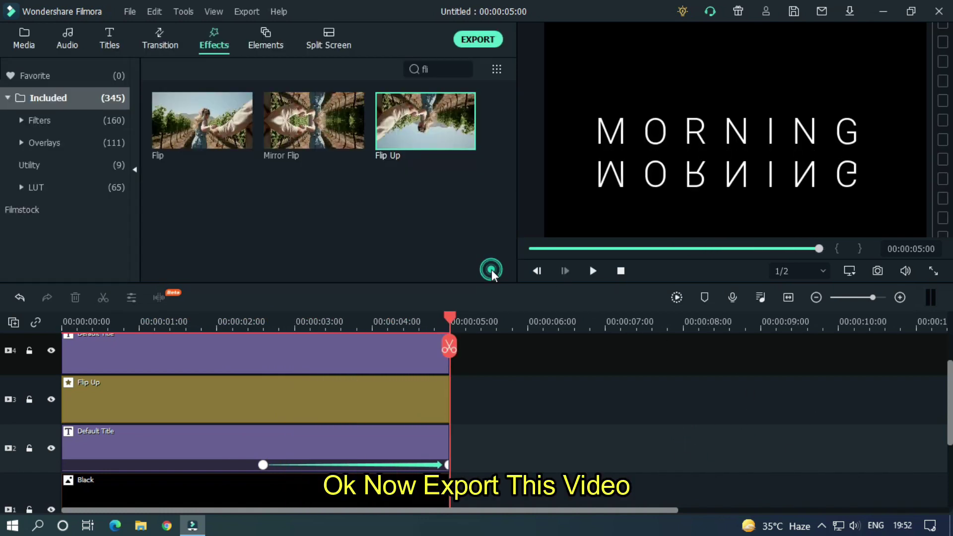
left_click(483, 43)
key("ctrl+a")
type("1st Text")
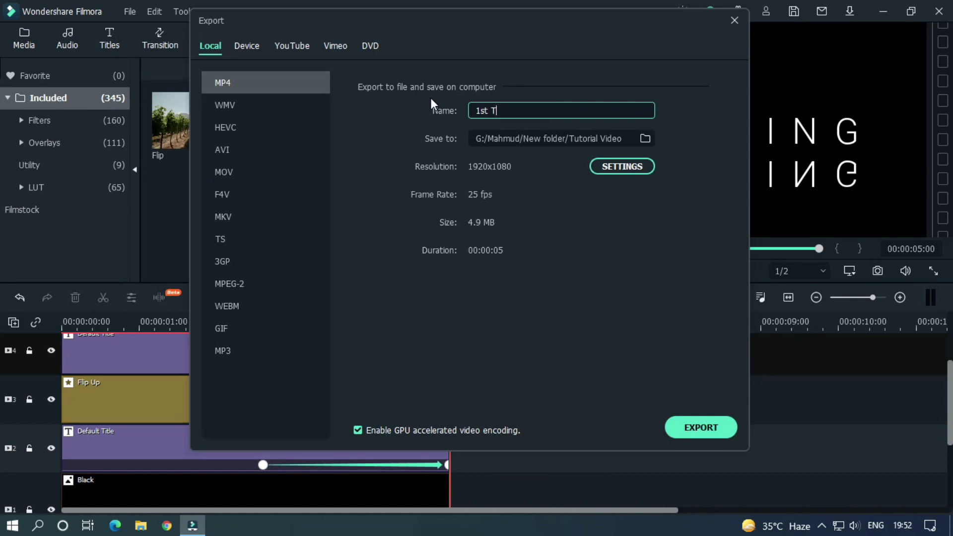
left_click(700, 428)
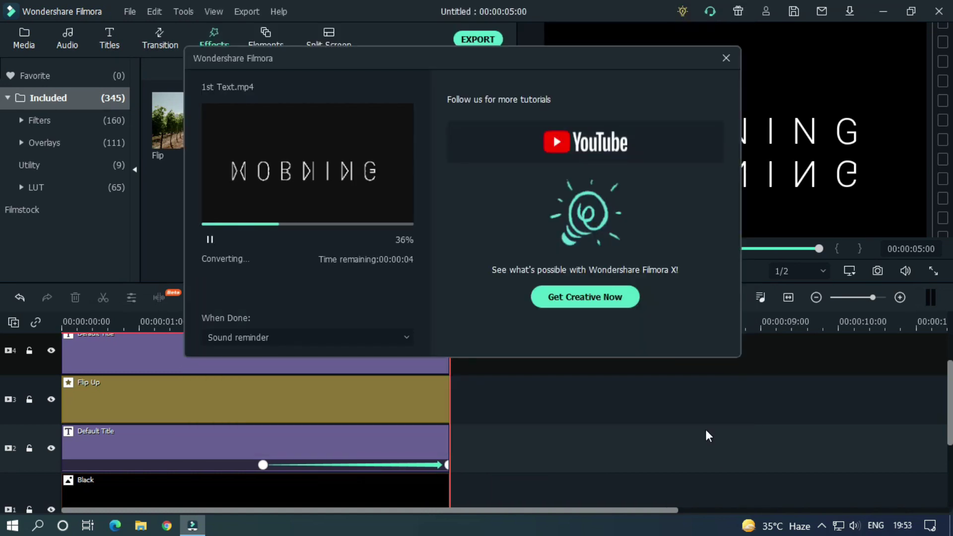
left_click(367, 335)
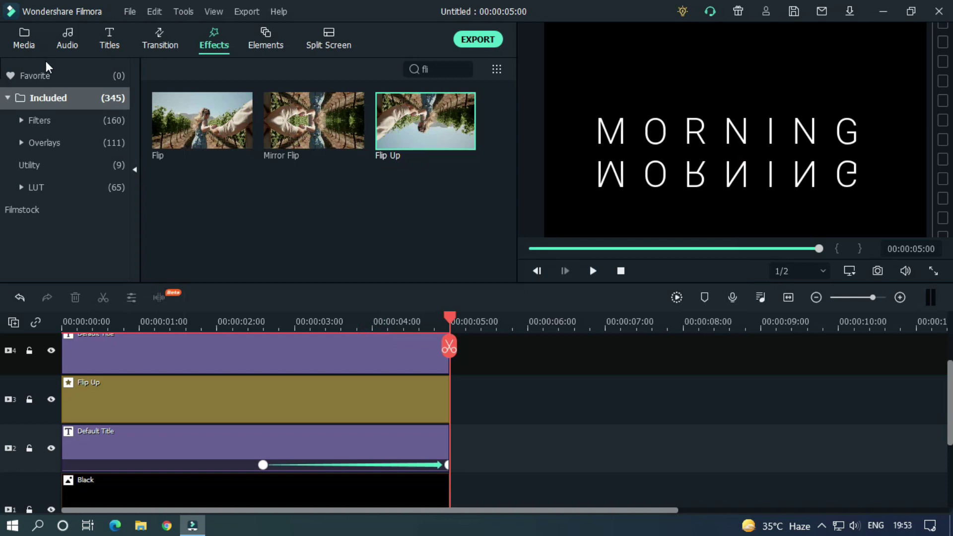
left_click(25, 39)
Clear every clip from the timeline
double_click(87, 68)
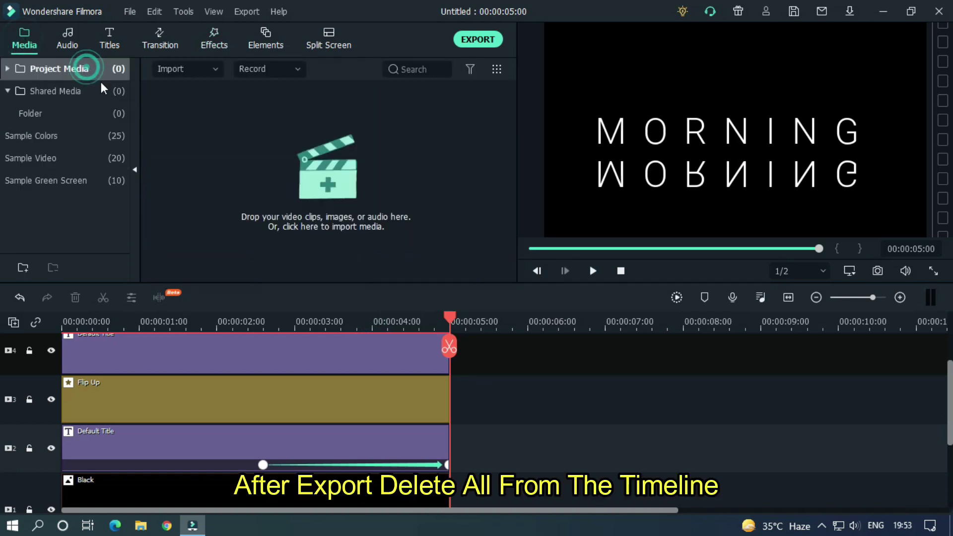
left_click_drag(530, 485, 345, 344)
key("Delete")
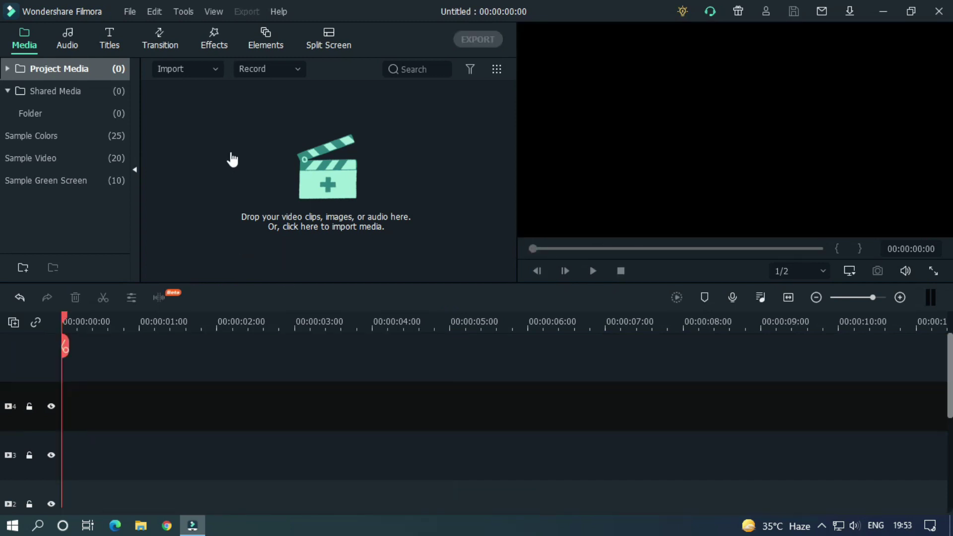
Import the exported 1st Text video and place it on track 1
left_click(228, 133)
double_click(187, 141)
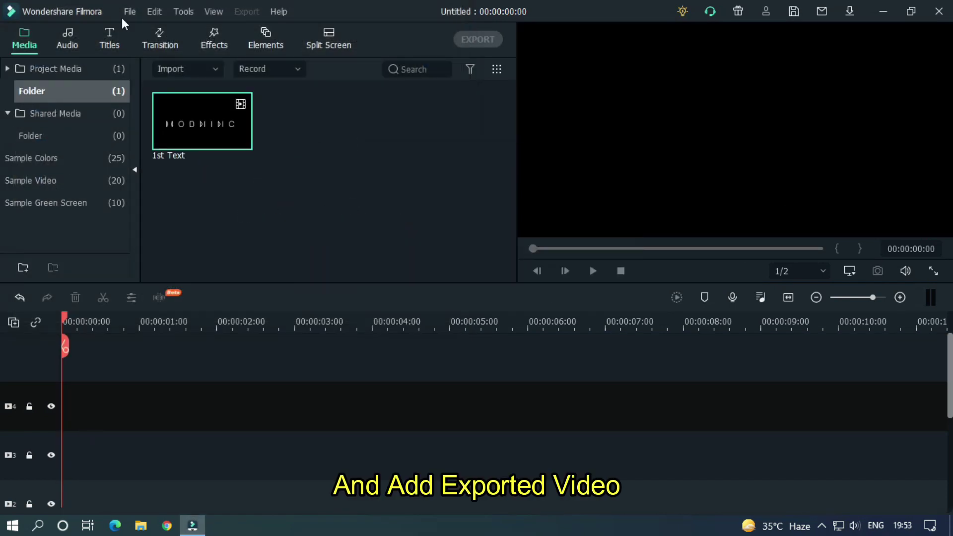
scroll(2, 427, "down", 1)
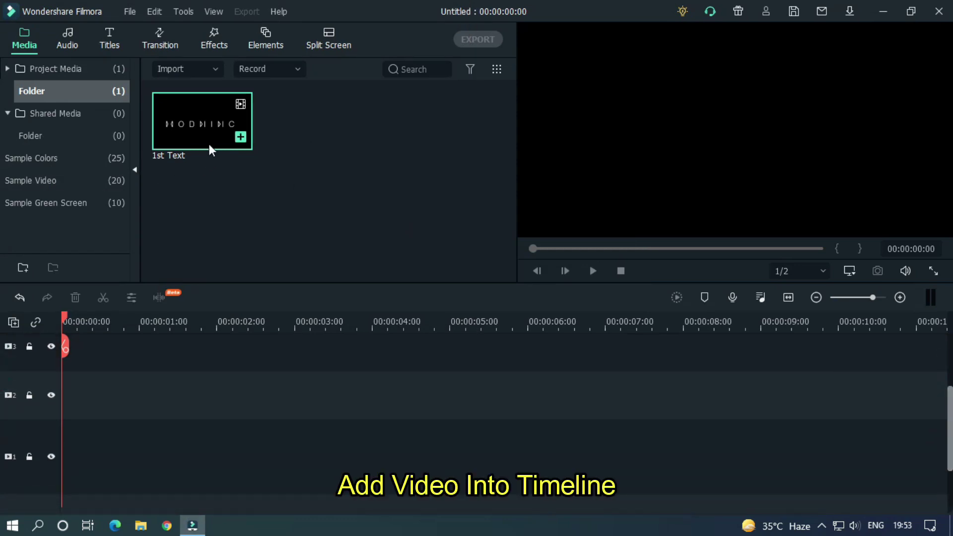
left_click_drag(155, 288, 68, 435)
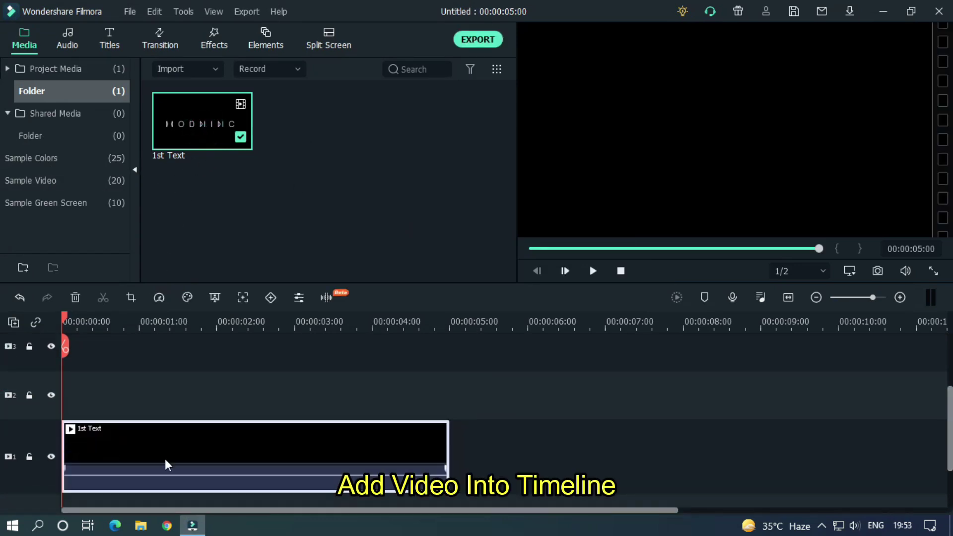
left_click(277, 354)
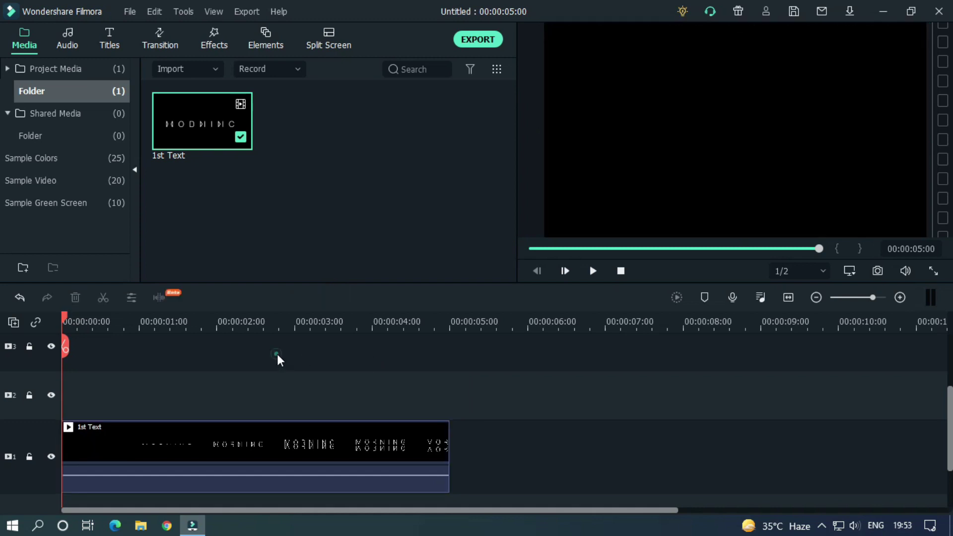
Drag the Black sample colour clip onto track 2 above 1st Text
left_click(45, 159)
left_click_drag(512, 106, 506, 174)
left_click_drag(294, 170, 66, 395)
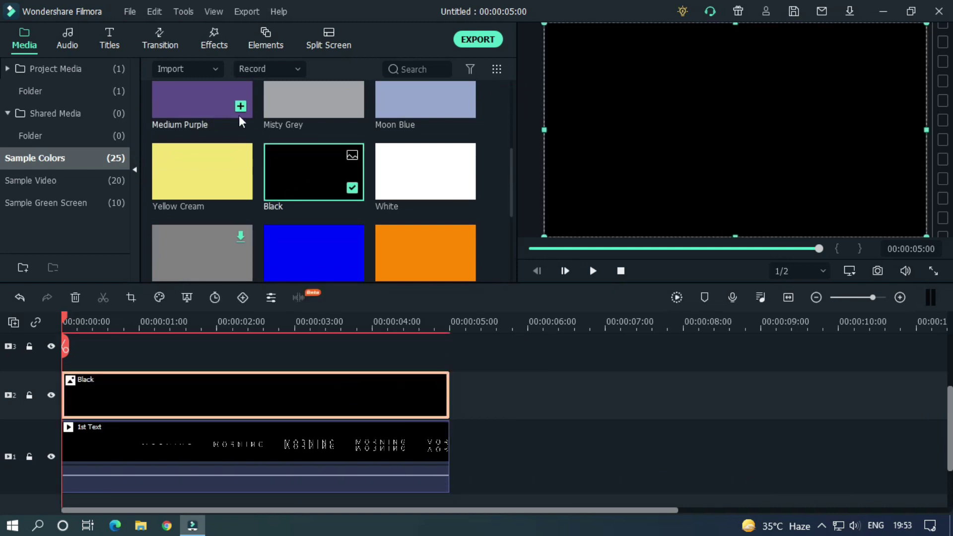
Search effects for 'mask' and apply Image Mask to the Black clip
left_click(217, 46)
left_click(465, 71)
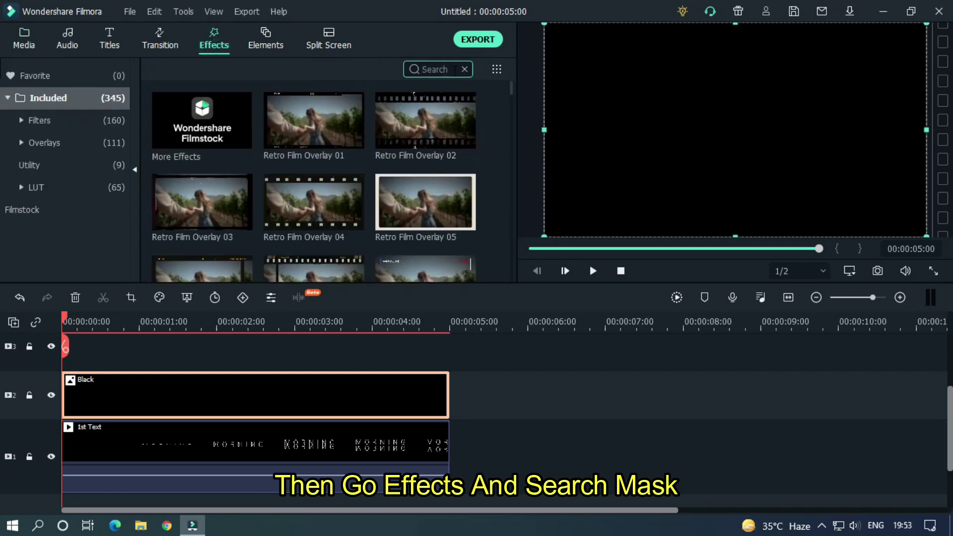
type("mas")
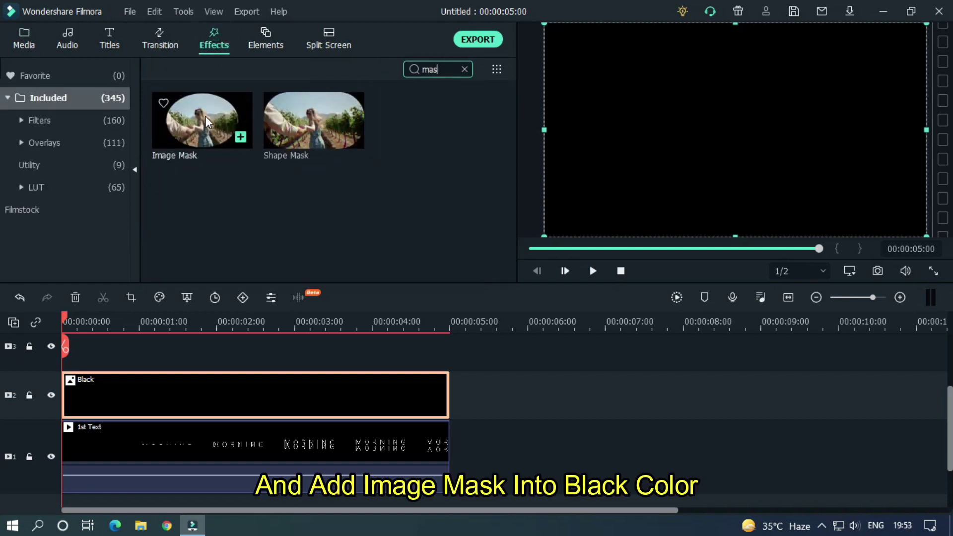
left_click_drag(205, 116, 221, 407)
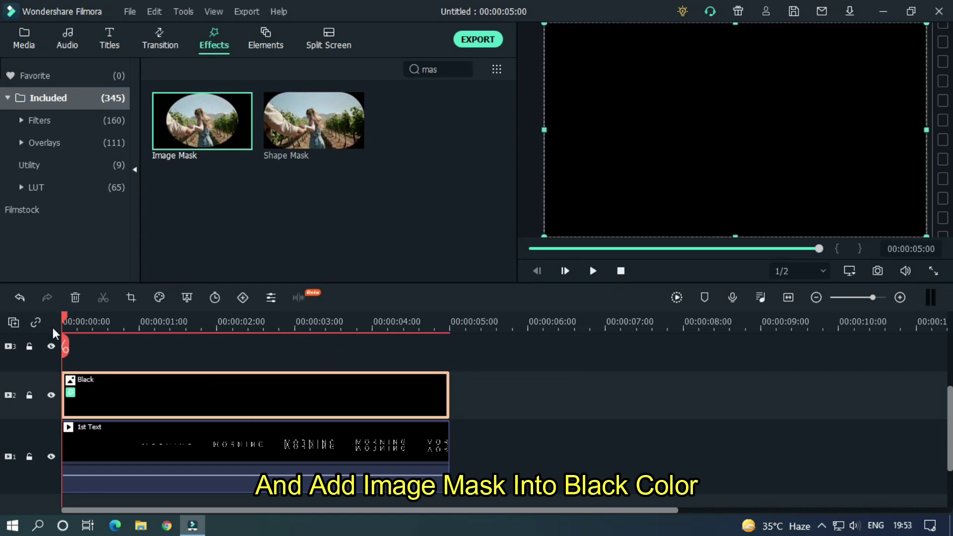
left_click_drag(67, 316, 382, 320)
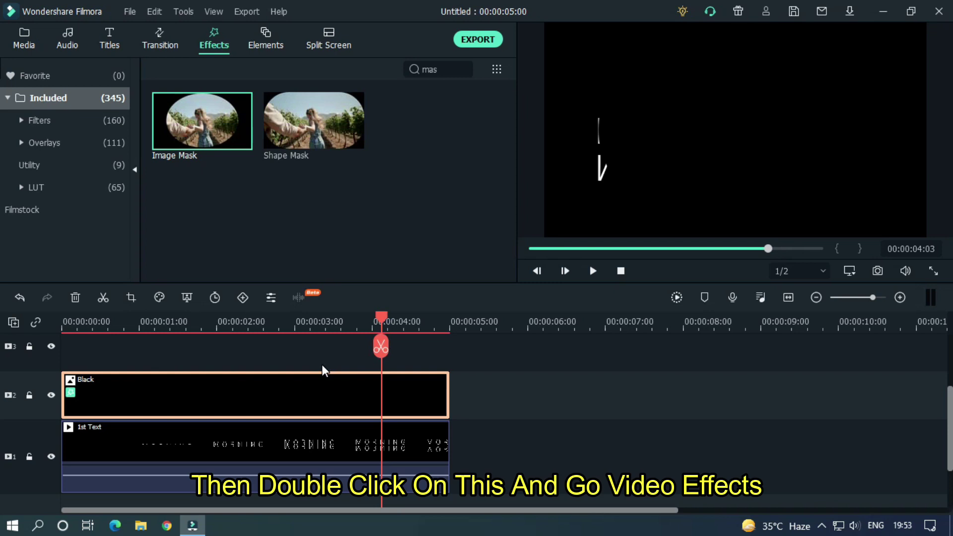
Give the Black clip's Image Mask the rectangle preset with Y set to -108
double_click(316, 396)
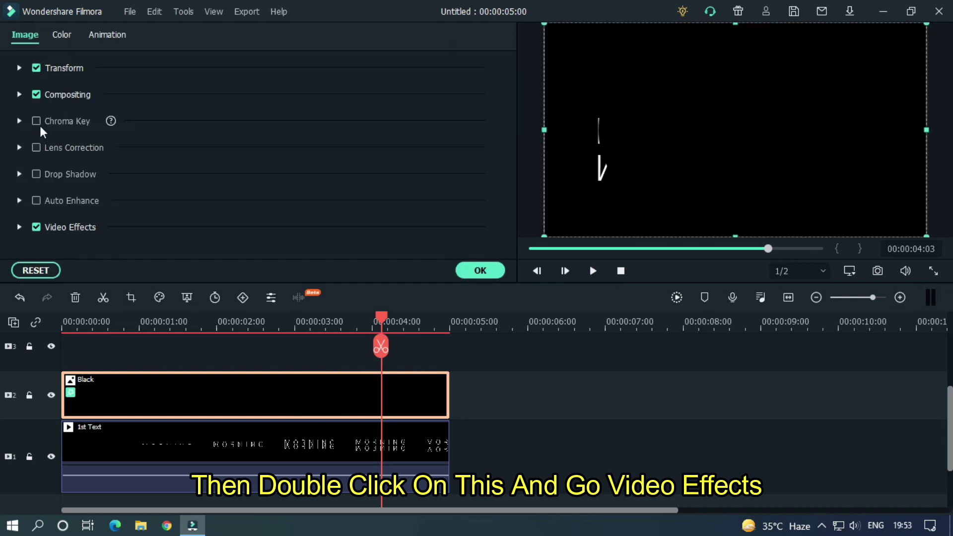
left_click(19, 227)
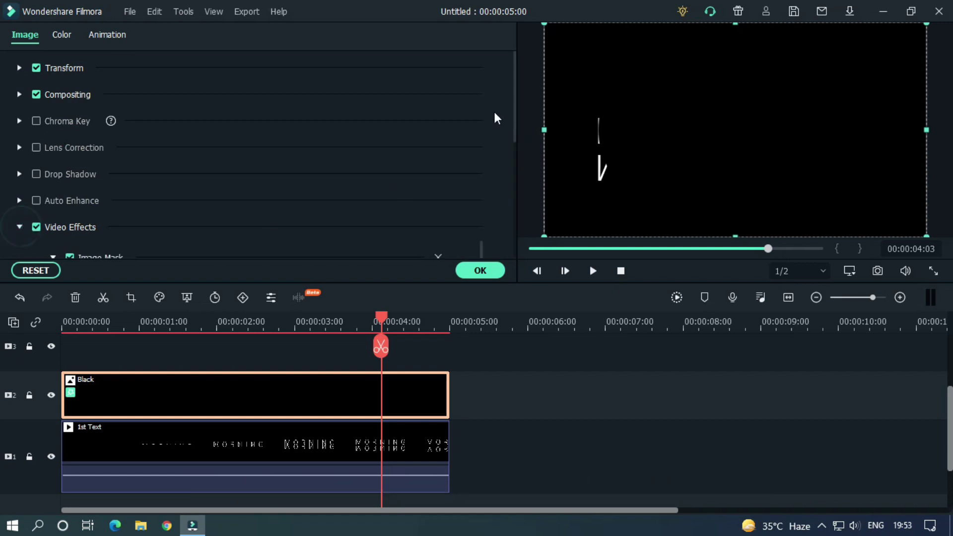
left_click_drag(516, 82, 515, 192)
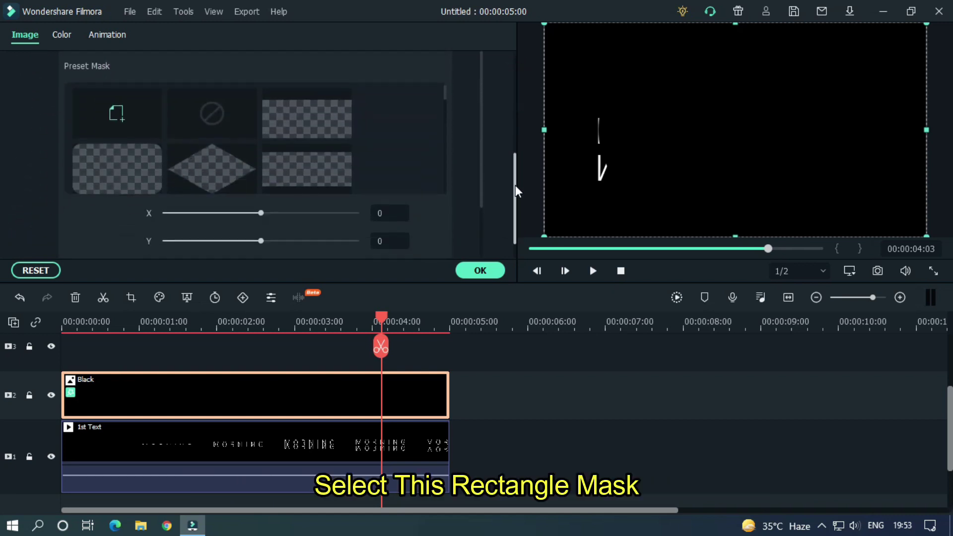
left_click(313, 124)
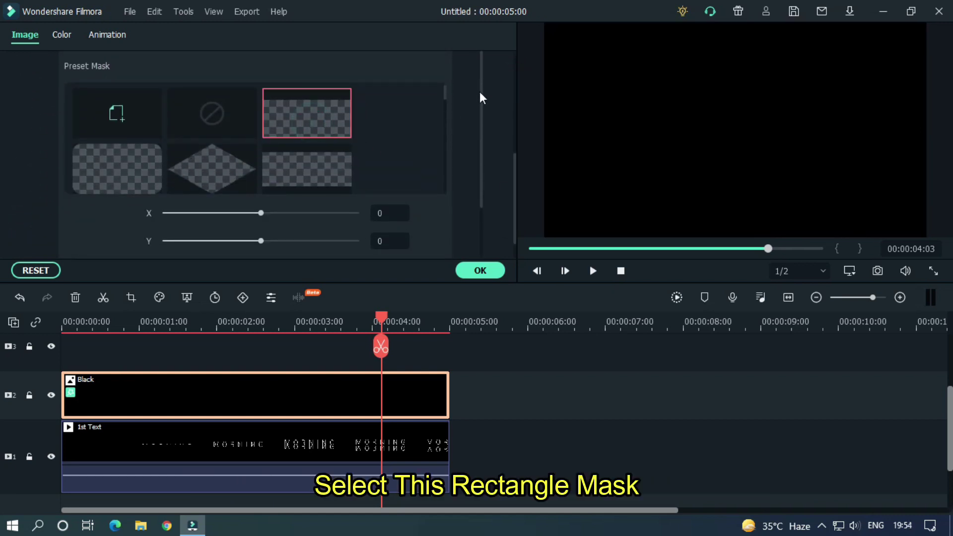
left_click_drag(480, 88, 487, 173)
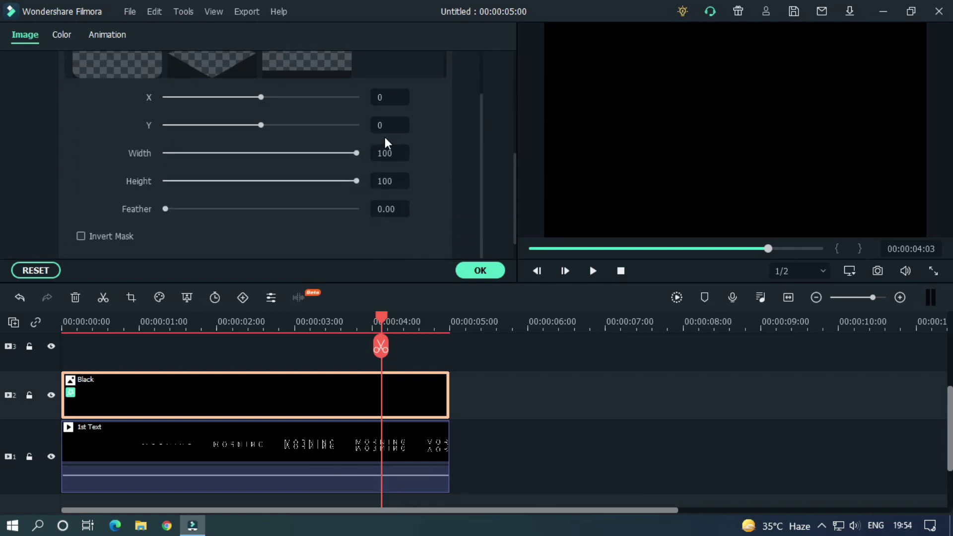
left_click_drag(382, 125, 360, 125)
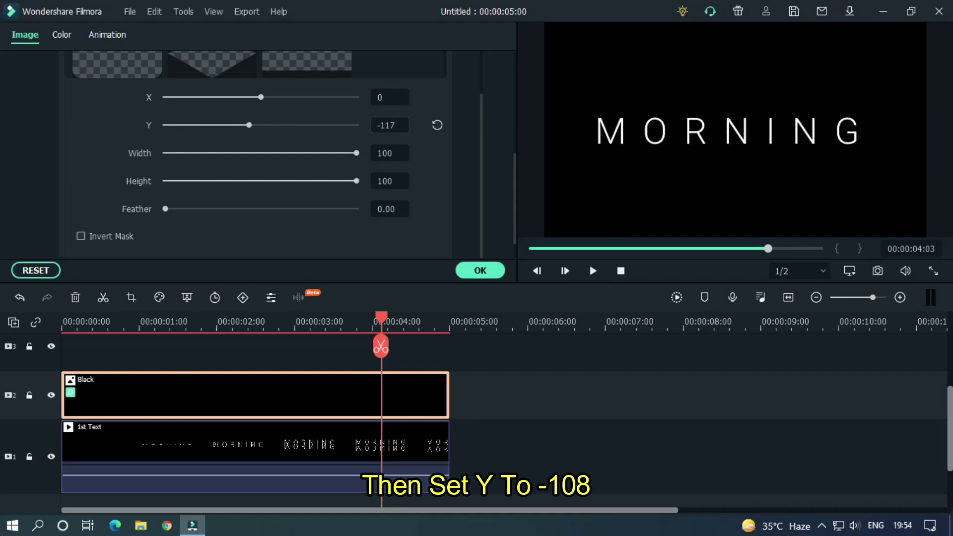
left_click(388, 125)
type("-108")
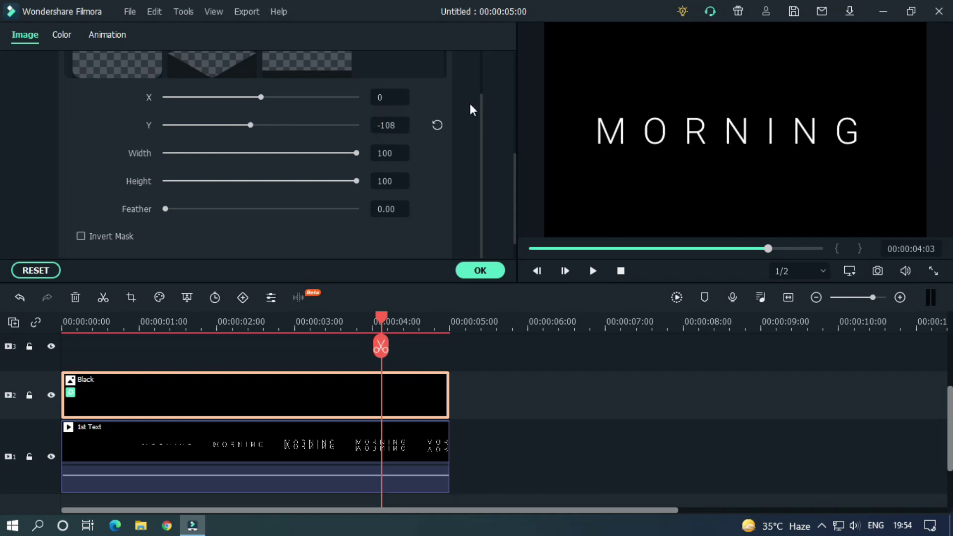
Preview the masked MORNING title from the start
left_click_drag(561, 252, 501, 252)
left_click(596, 370)
key("space")
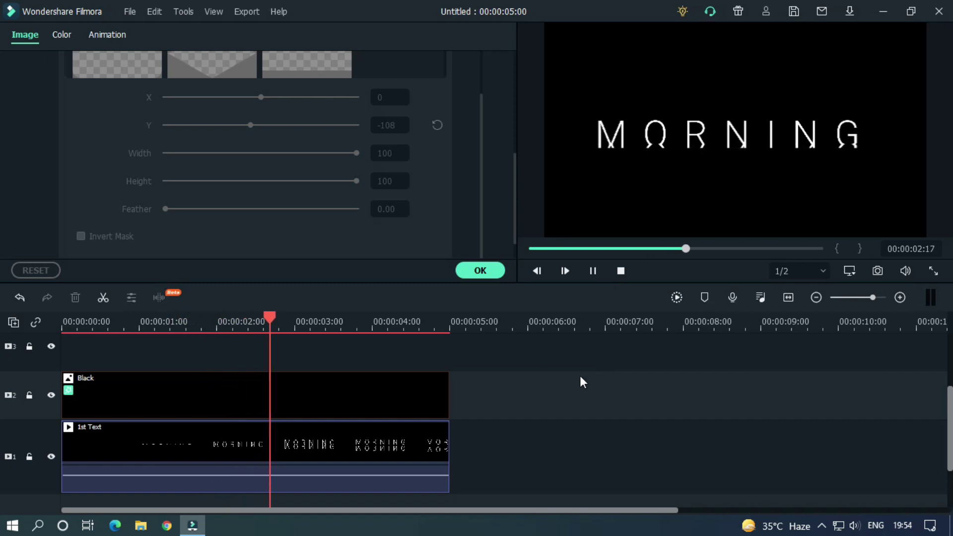
key("space")
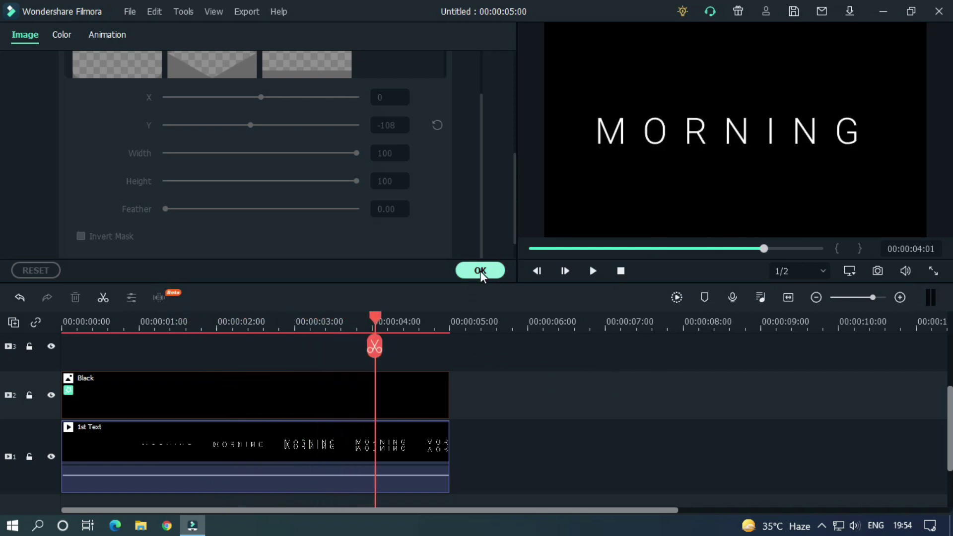
Set the mask Feather to 100 and replay the preview
left_click(409, 400)
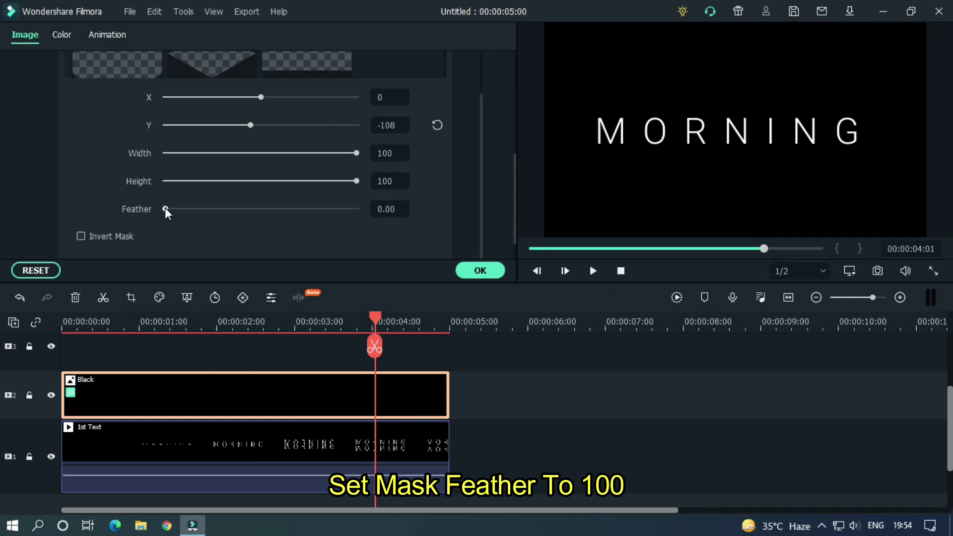
left_click_drag(165, 208, 398, 203)
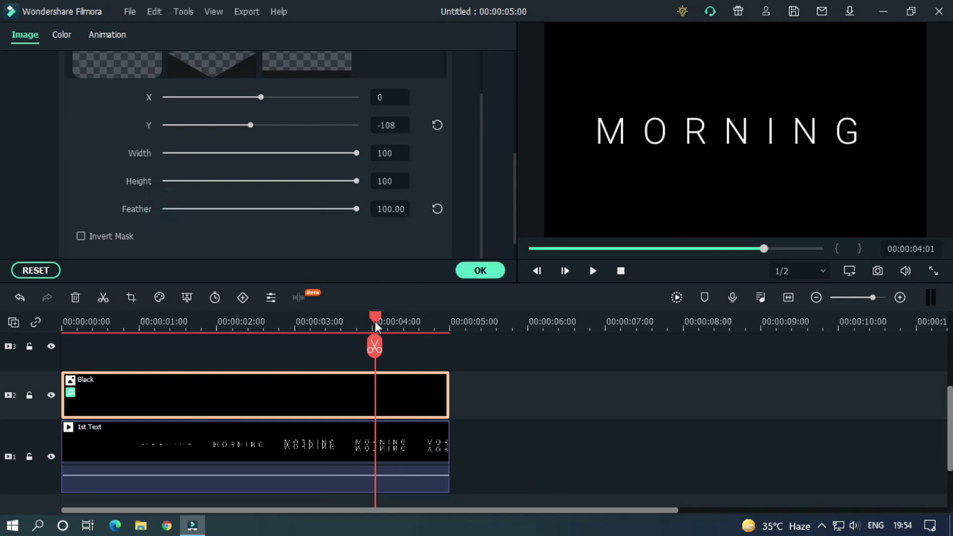
left_click_drag(374, 320, 306, 293)
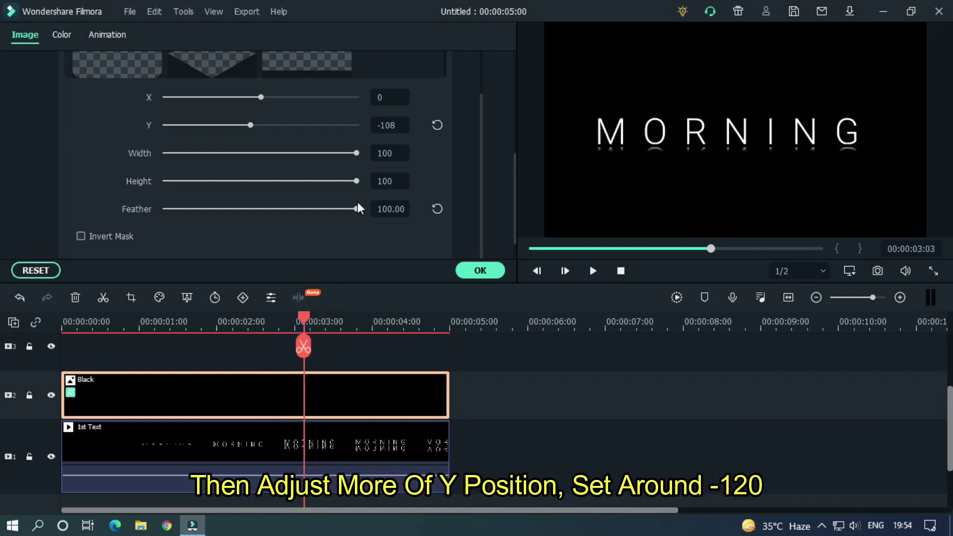
scroll(389, 125, "down", 14)
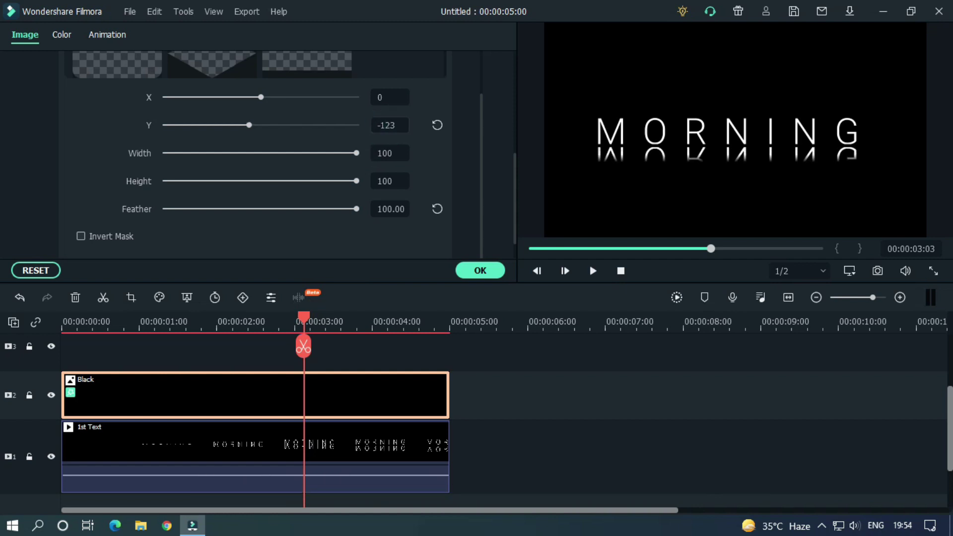
scroll(390, 125, "down", 3)
left_click_drag(607, 249, 559, 249)
key("space")
left_click(603, 392)
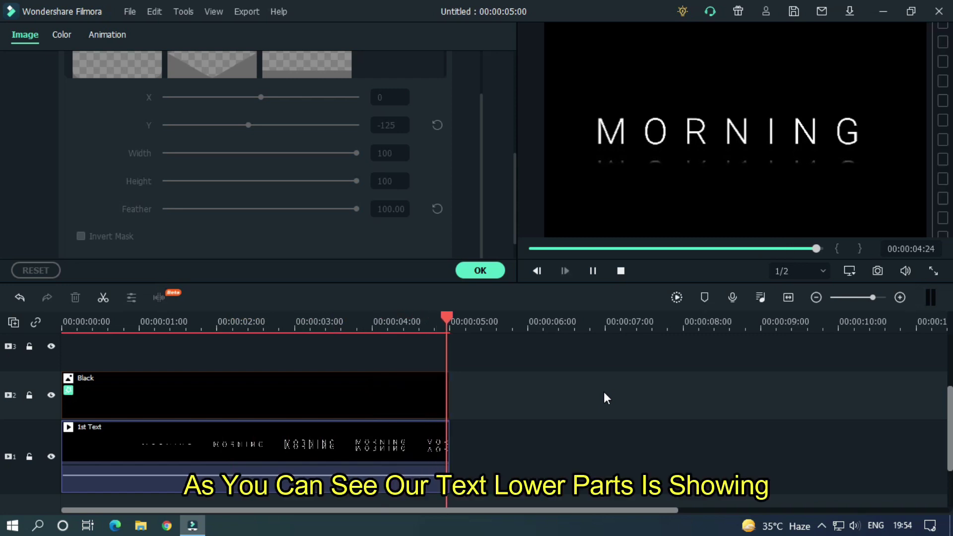
left_click(452, 322)
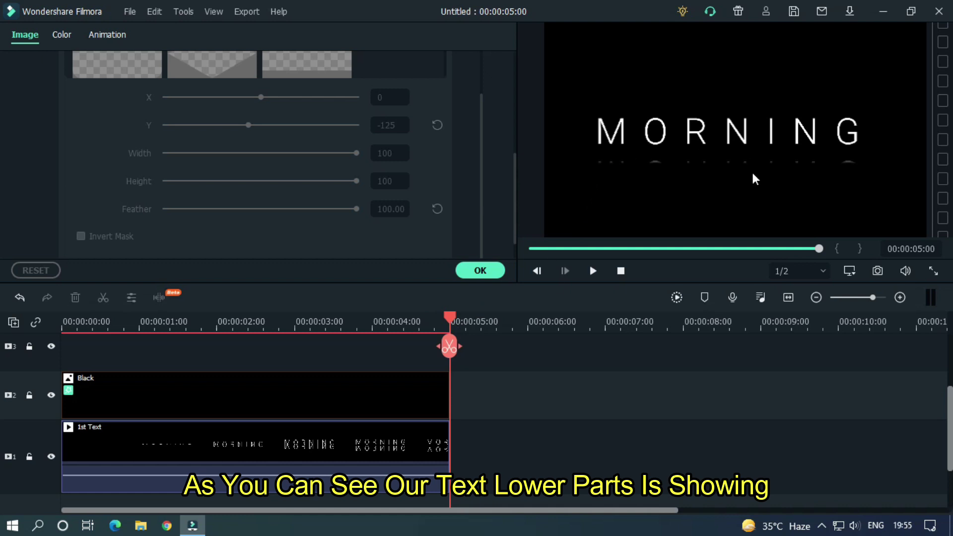
Nudge the mask Y value down by one and play the result from the start
left_click(382, 399)
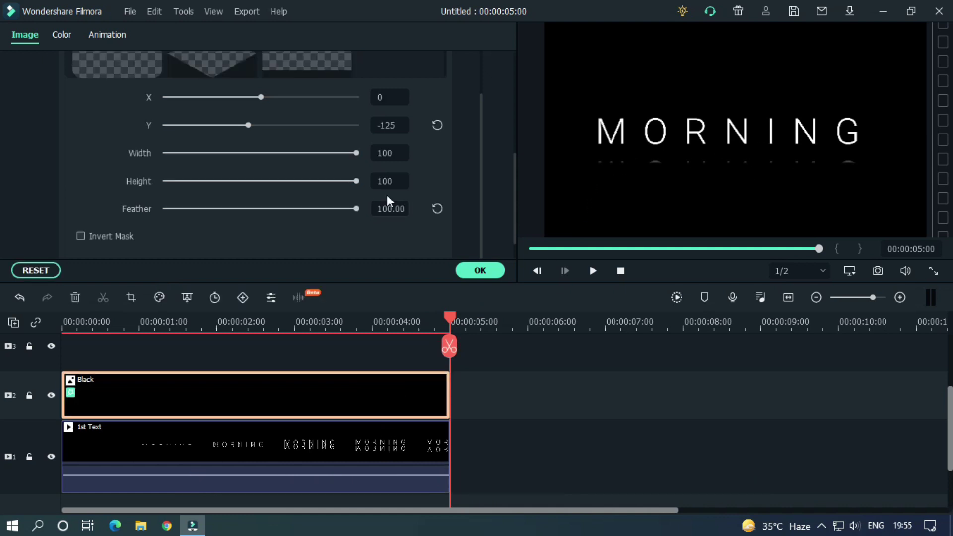
left_click(393, 130)
left_click_drag(454, 326, 85, 382)
left_click(614, 388)
key("space")
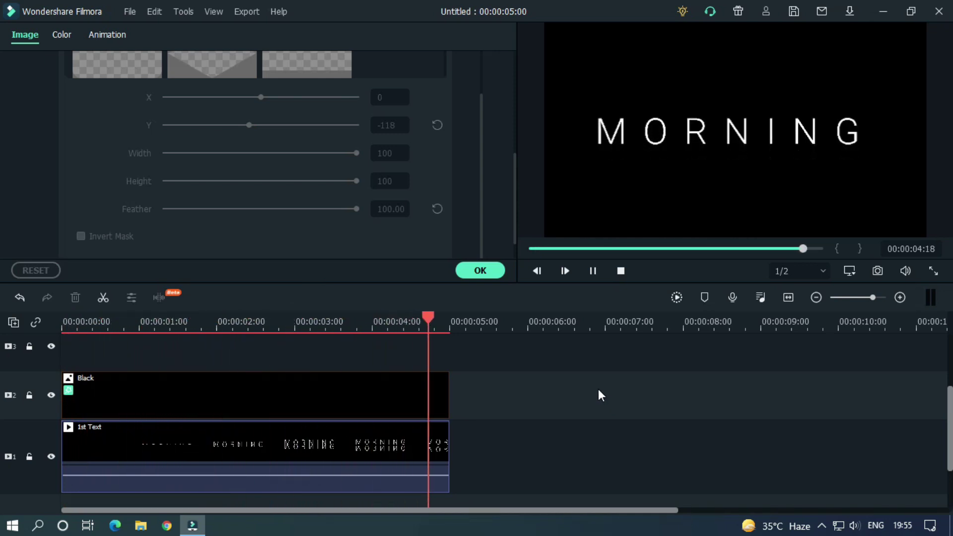
Confirm the mask settings and export the project as '2nd Text'
left_click(485, 274)
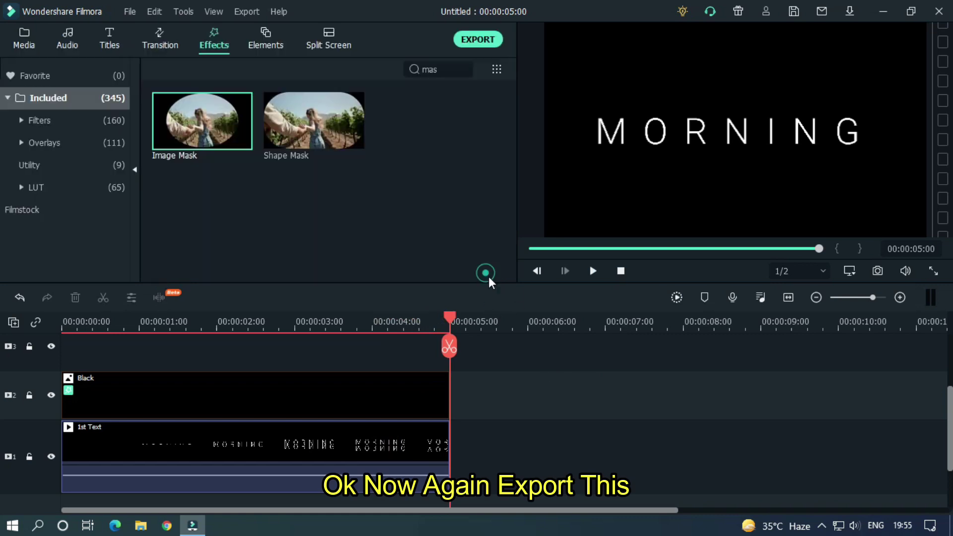
left_click(477, 40)
left_click(508, 111)
type("2nd Text")
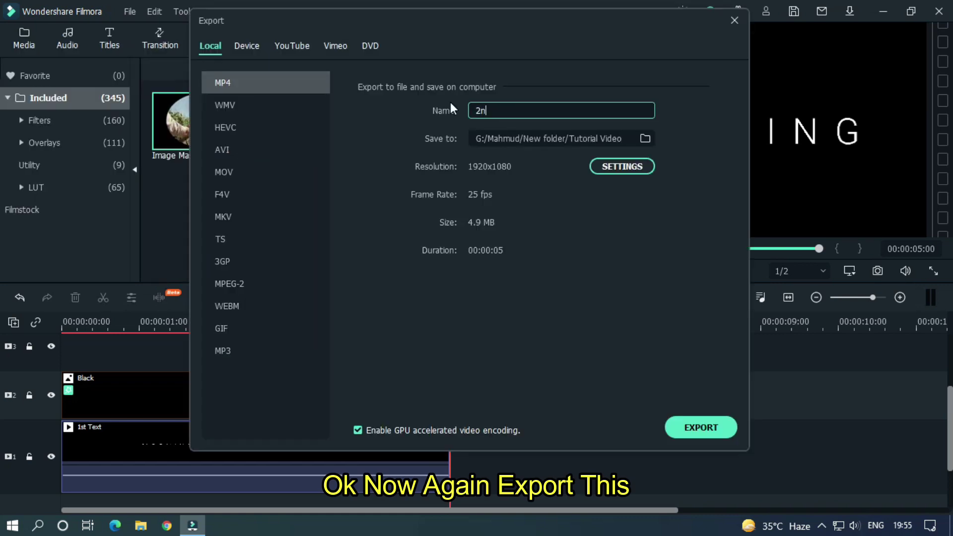
left_click(695, 430)
left_click(336, 323)
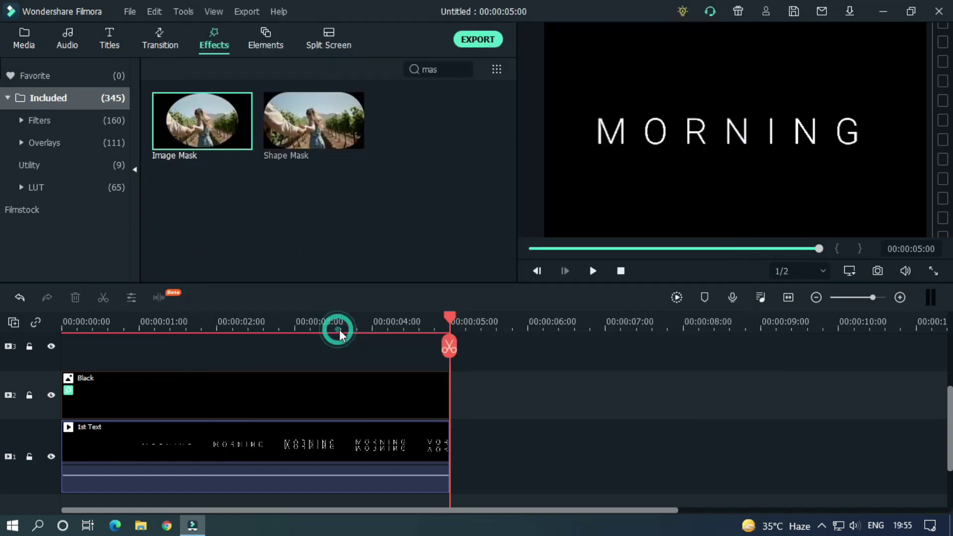
Delete both clips from the timeline
left_click(23, 38)
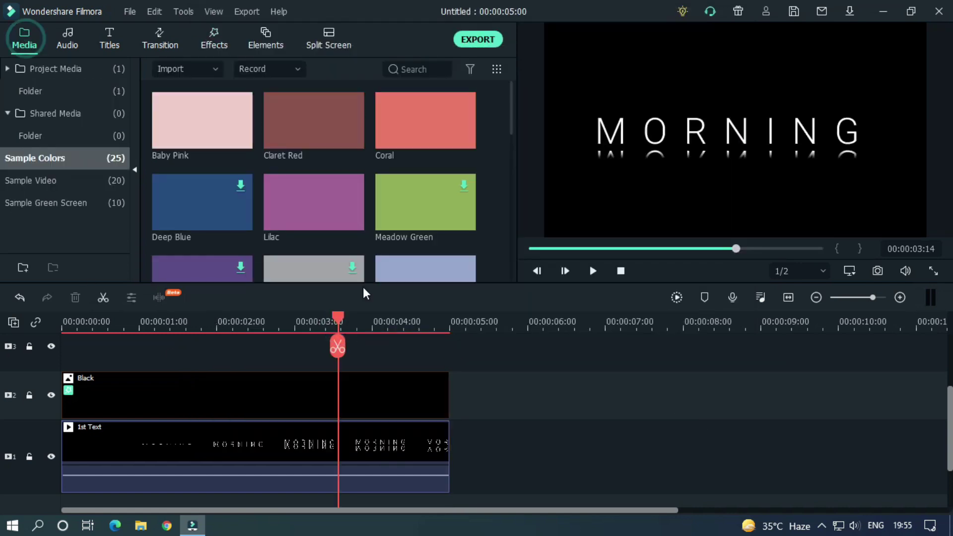
left_click(79, 71)
left_click_drag(528, 464, 342, 361)
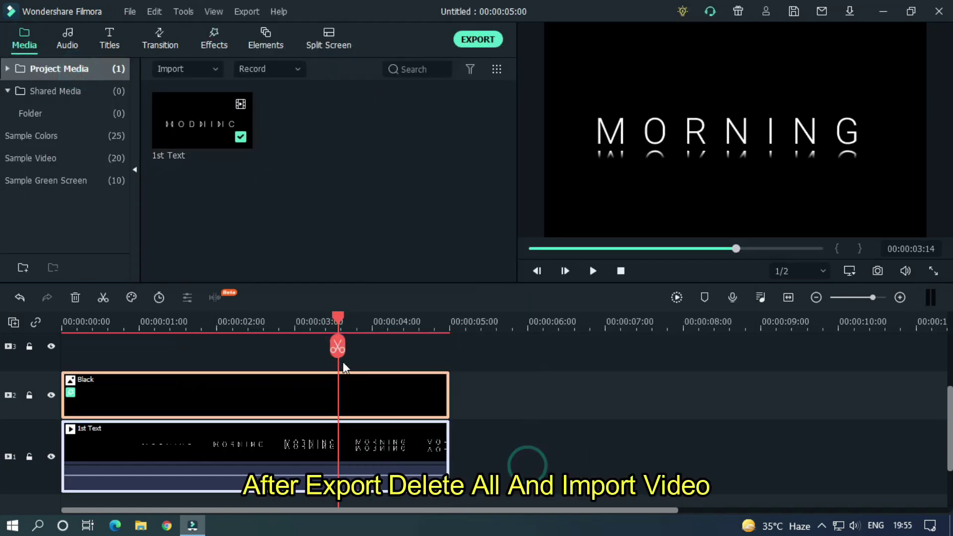
key("Delete")
Import 2nd Text.mp4 and the misty field video from Downloads > Video
right_click(328, 160)
left_click(345, 171)
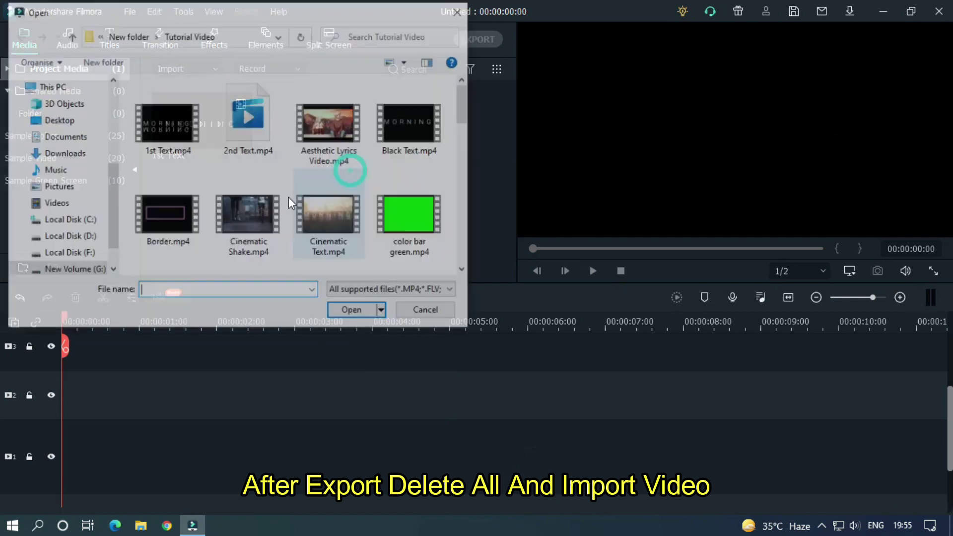
double_click(253, 129)
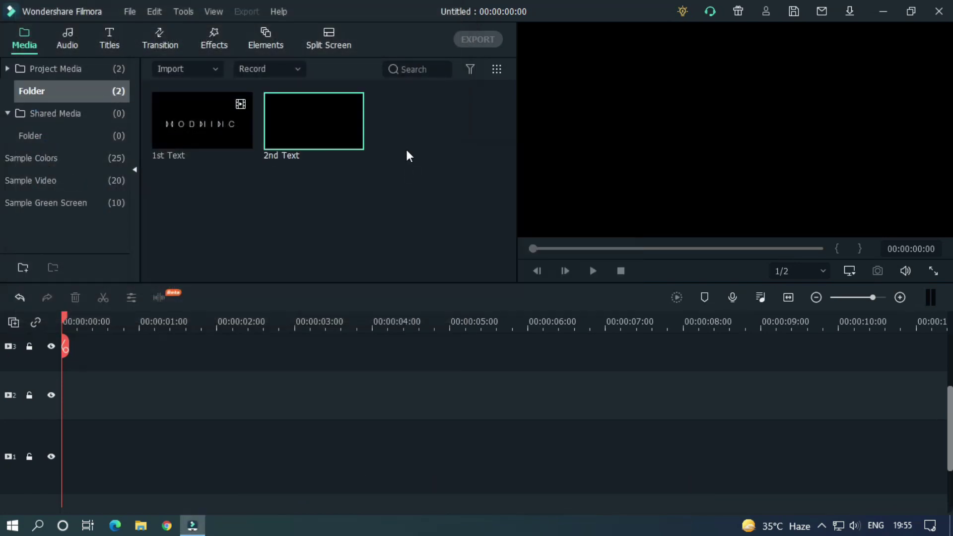
double_click(448, 158)
left_click(60, 96)
double_click(147, 124)
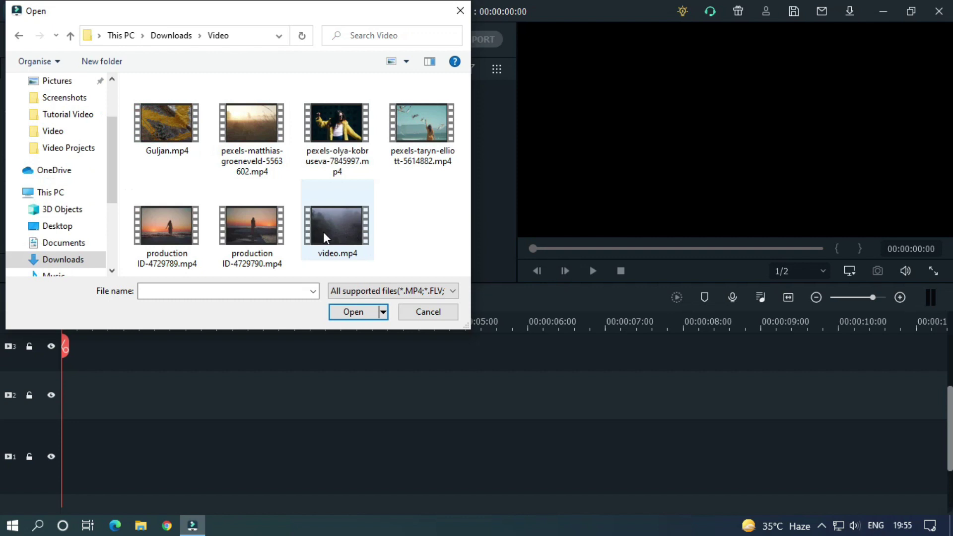
double_click(258, 130)
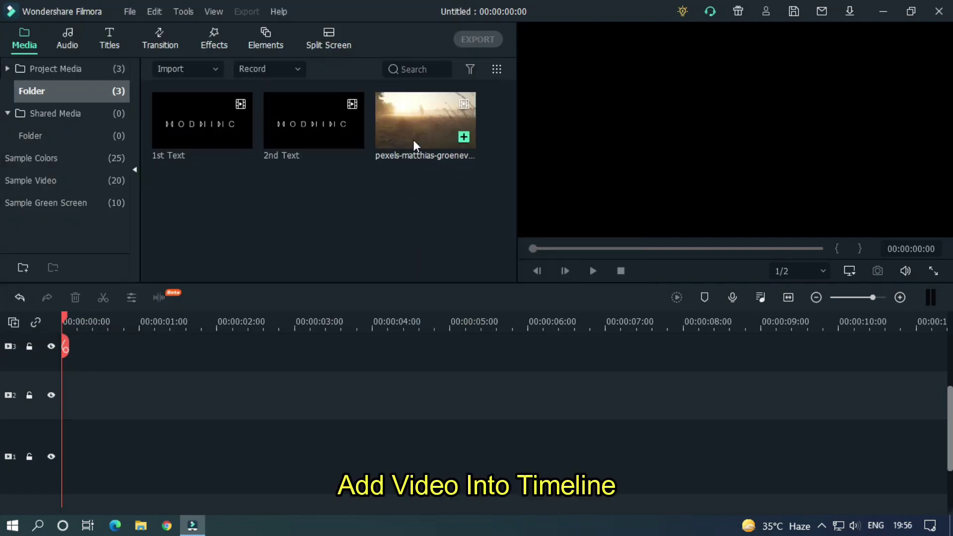
Put the field video on track 1 keeping 1920x1080 25fps, and 2nd Text on track 2
left_click_drag(414, 145, 64, 467)
left_click_drag(248, 434, 248, 434)
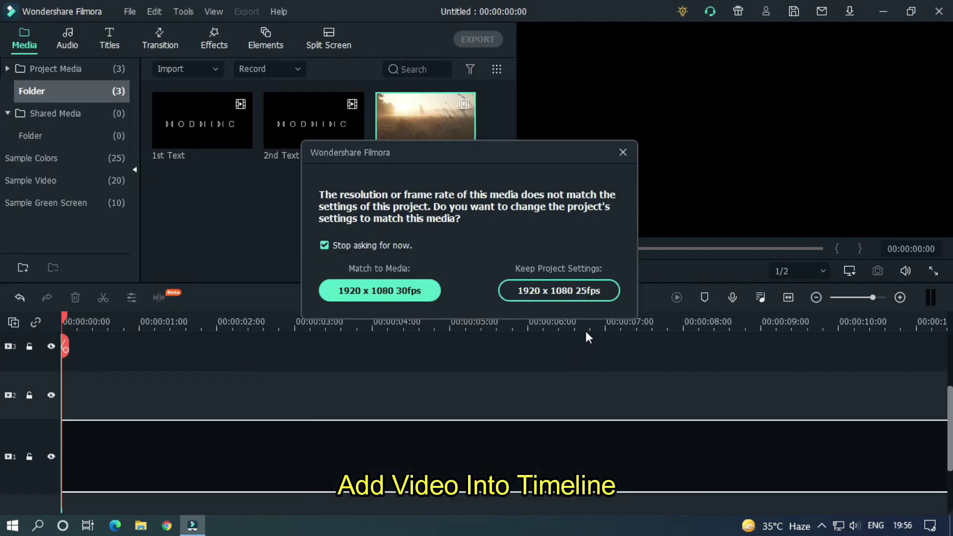
left_click(587, 293)
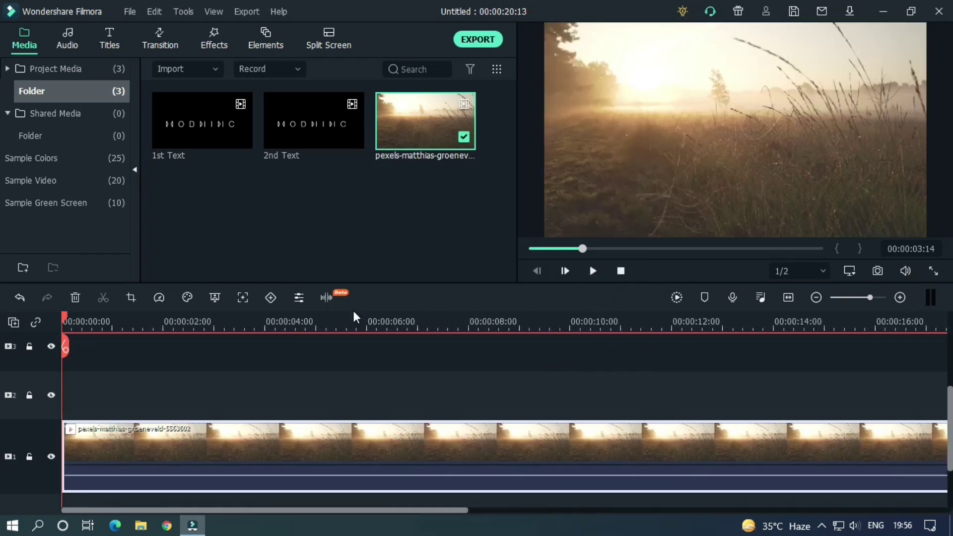
left_click(188, 320)
left_click(442, 319)
key("Home")
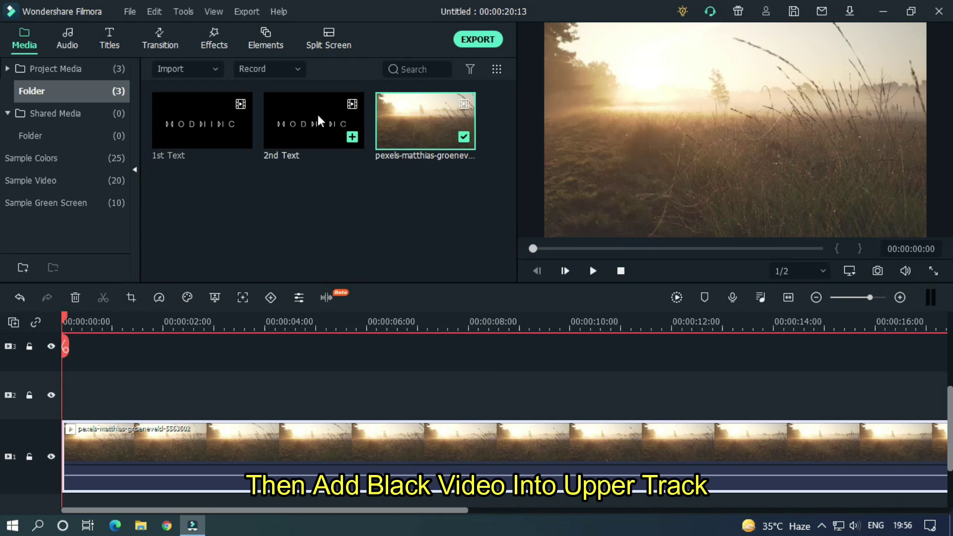
left_click_drag(316, 117, 94, 403)
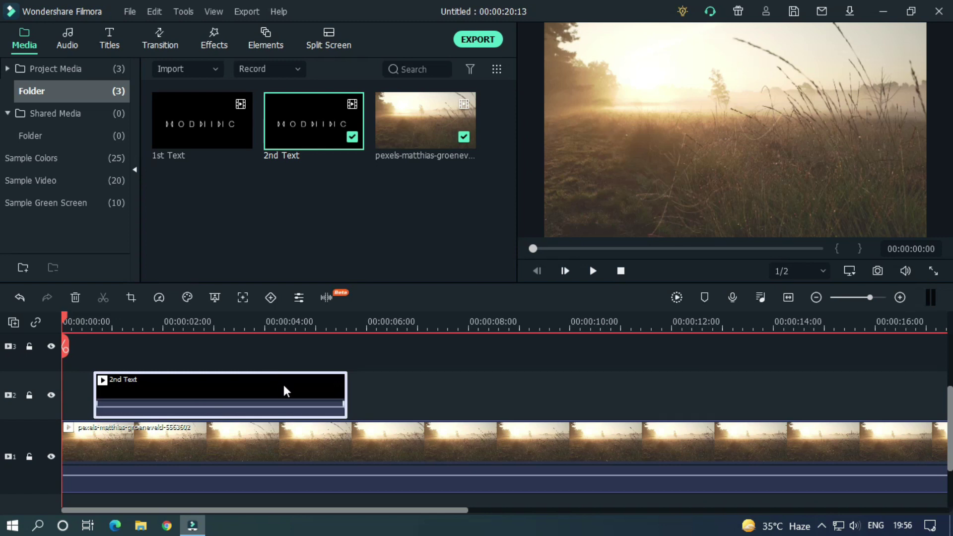
Apply the Glow effect to the 2nd Text clip
left_click(214, 48)
left_click(465, 69)
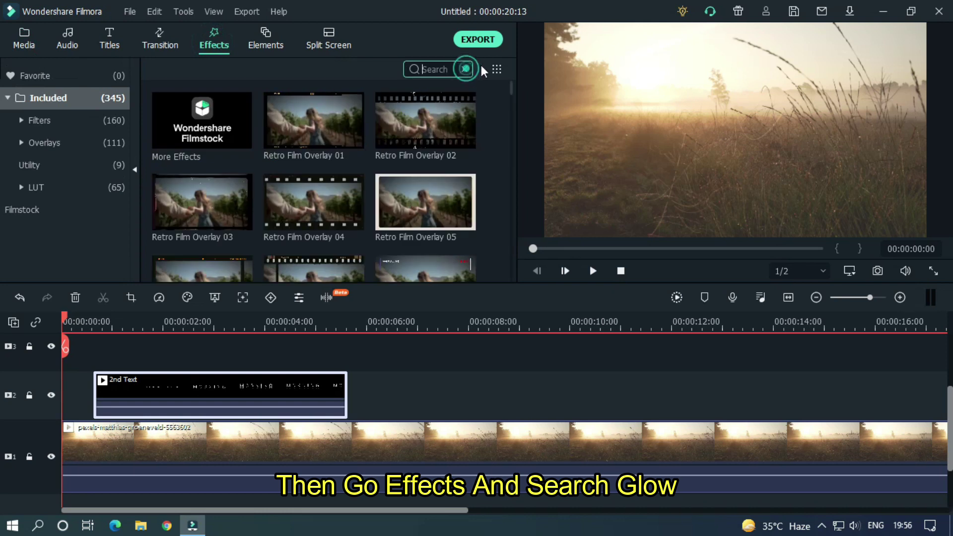
type("glow")
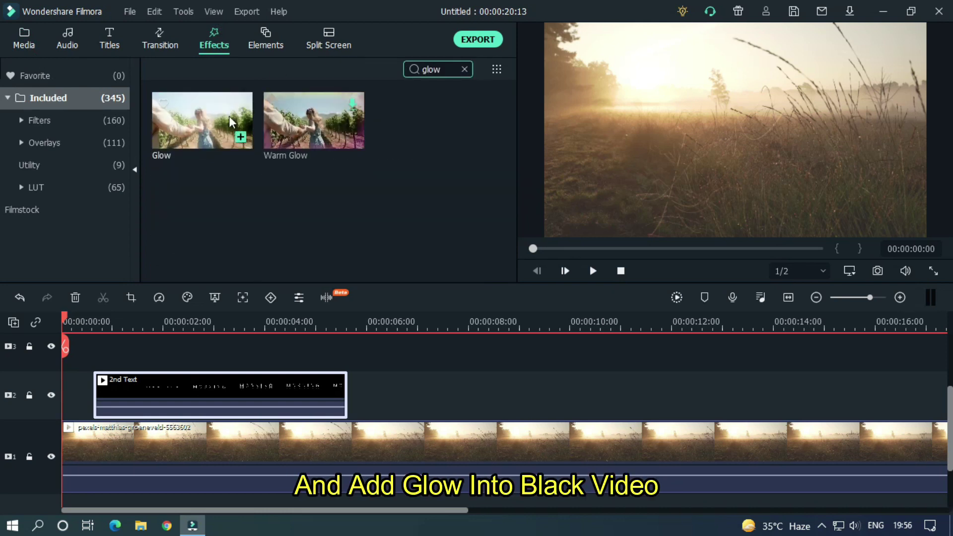
left_click_drag(209, 238, 193, 392)
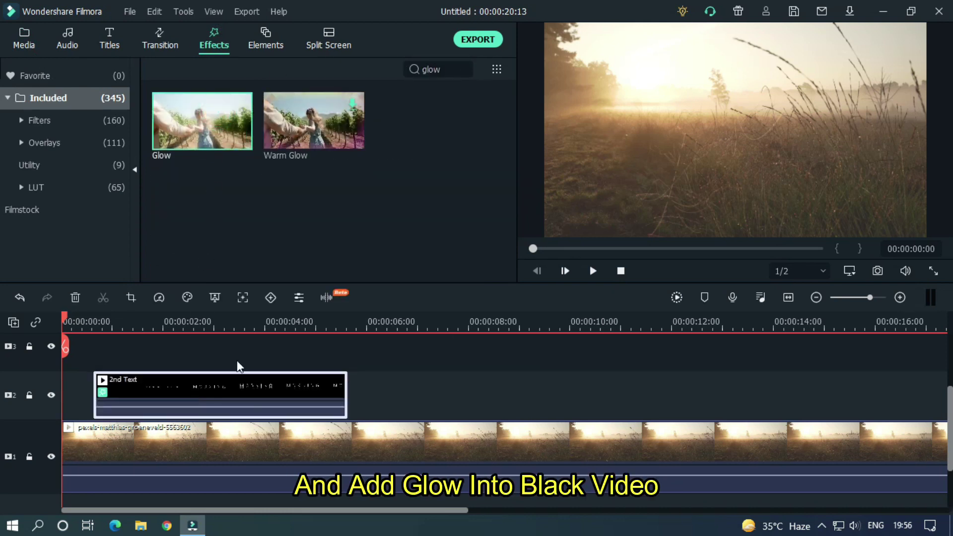
Set the 2nd Text clip's blending mode to Screen
double_click(214, 385)
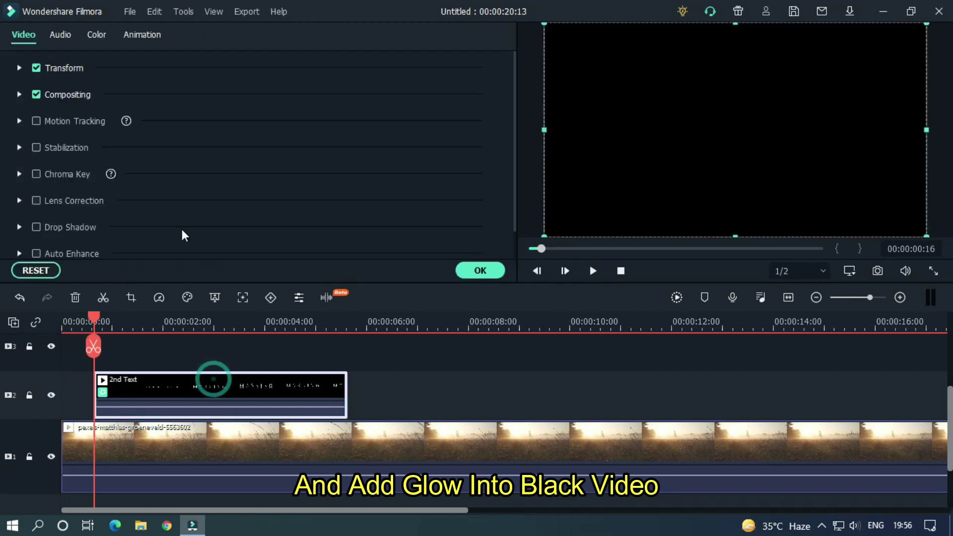
left_click(20, 94)
left_click(215, 141)
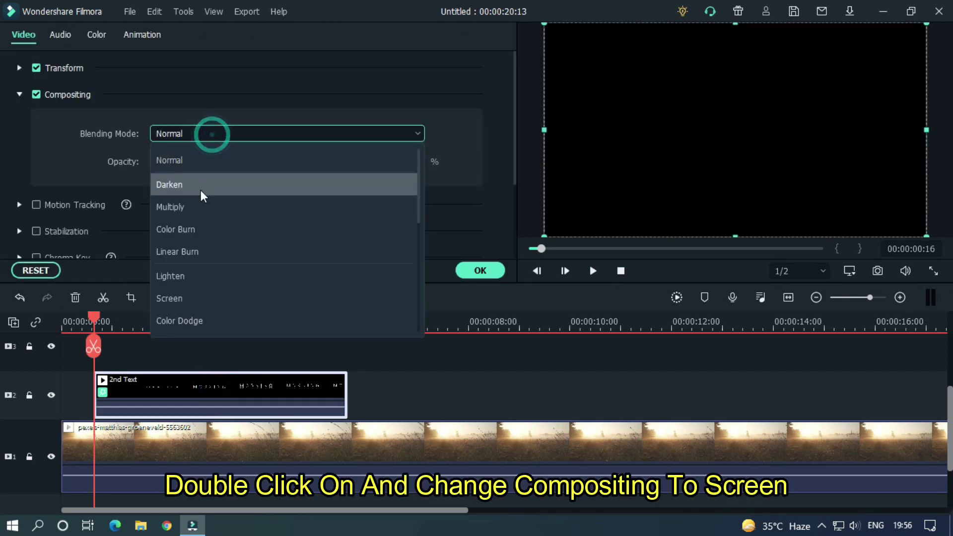
left_click(186, 297)
Play the preview from the start to check MORNING over the field
left_click_drag(96, 321, 63, 322)
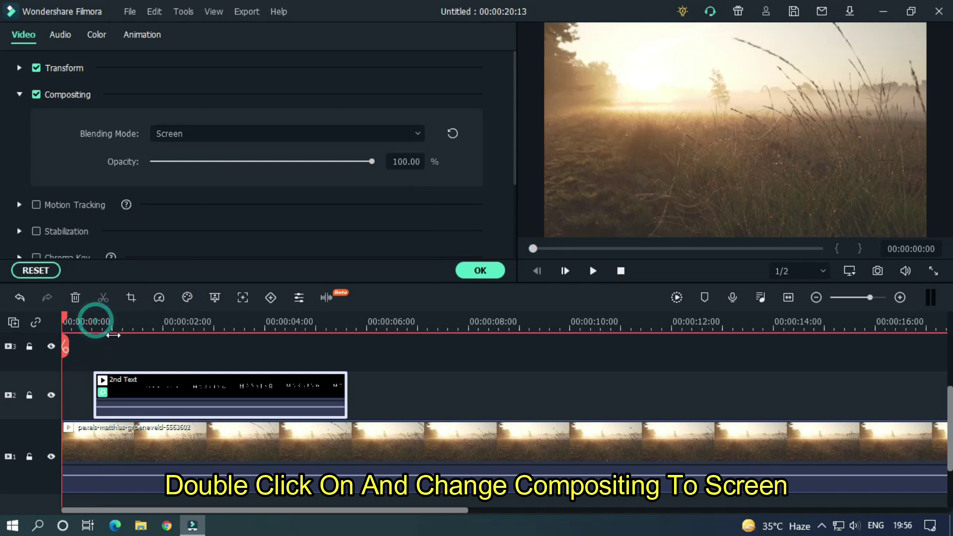
key("space")
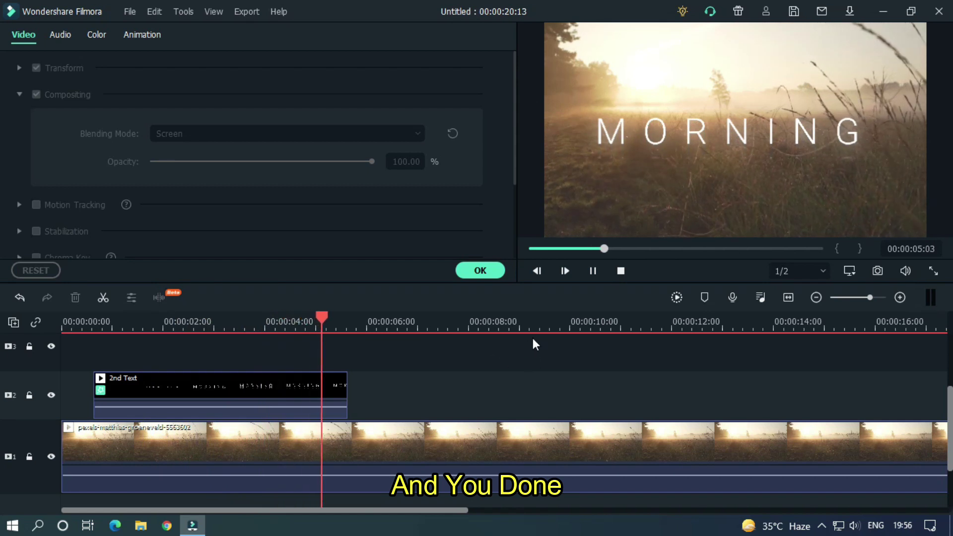
key("space")
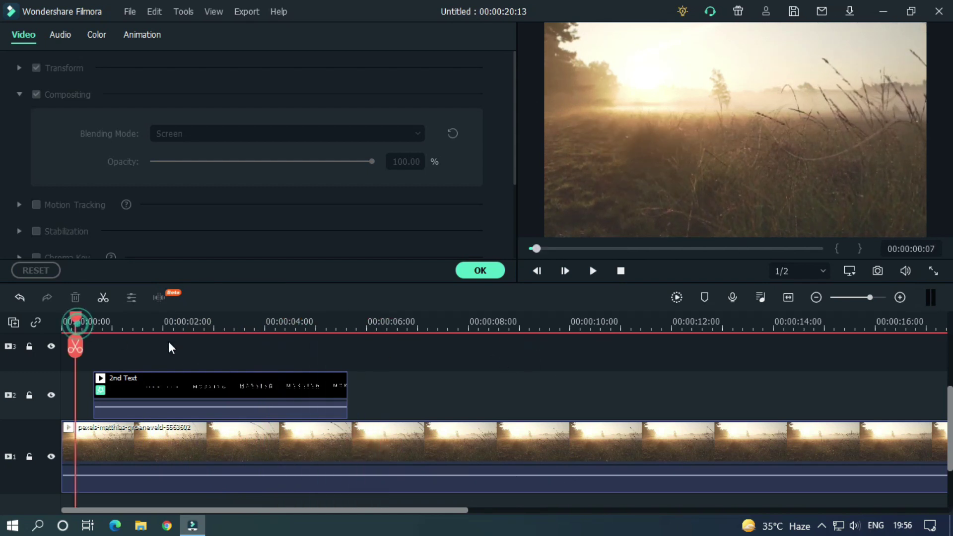
key("space")
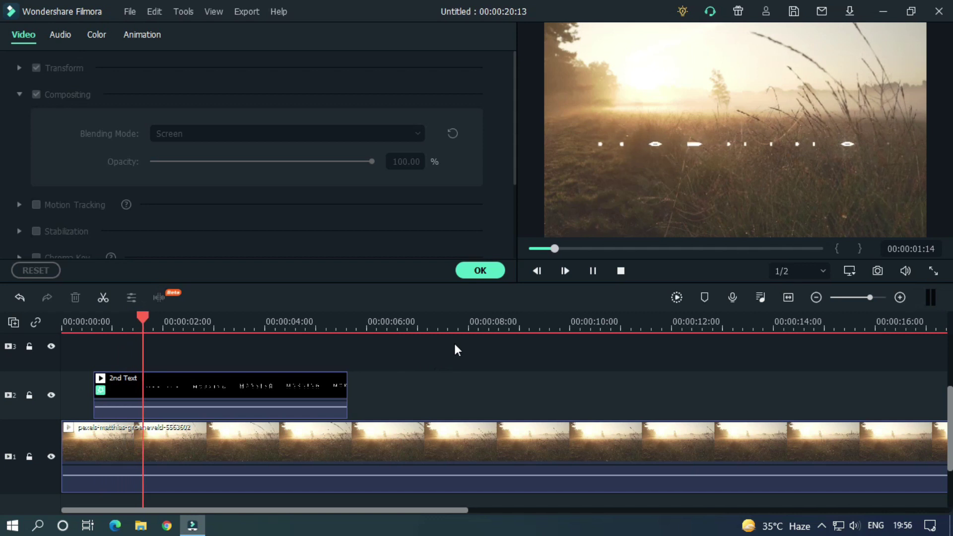
key("space")
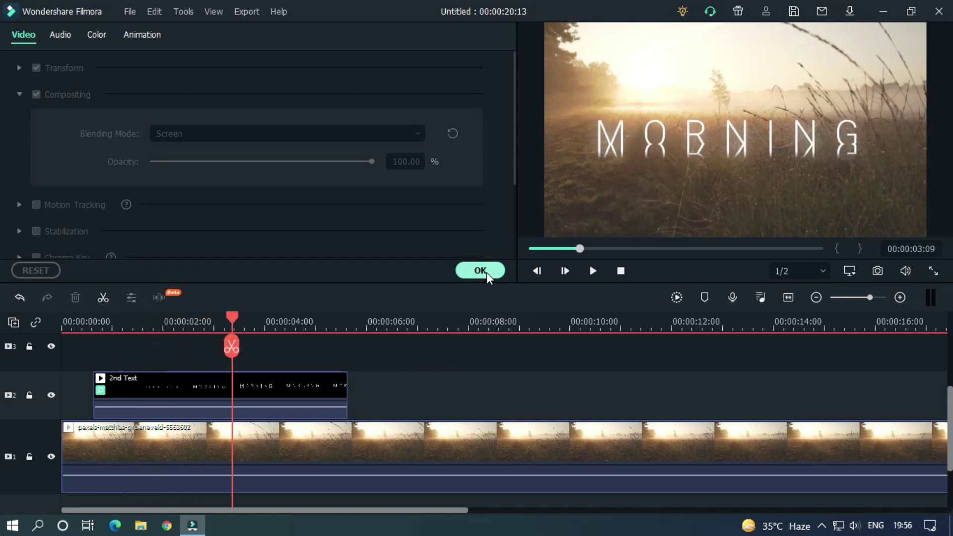
Add a Dissolve transition to the end of the 2nd Text clip
left_click(481, 271)
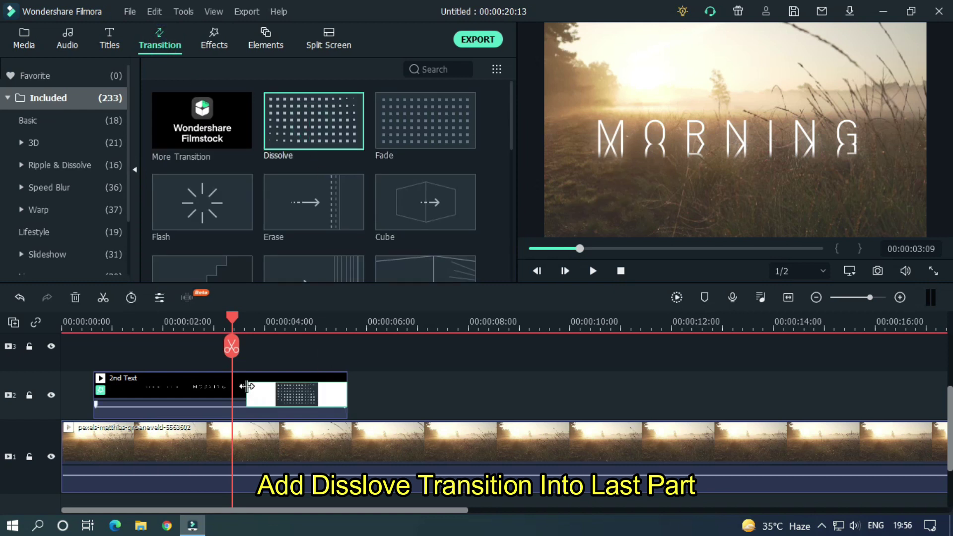
left_click_drag(247, 386, 300, 383)
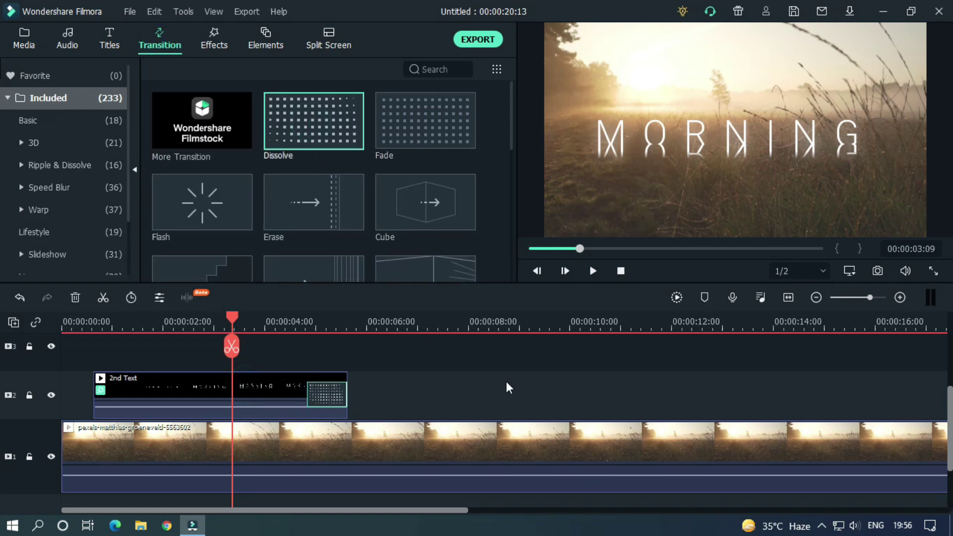
key("space")
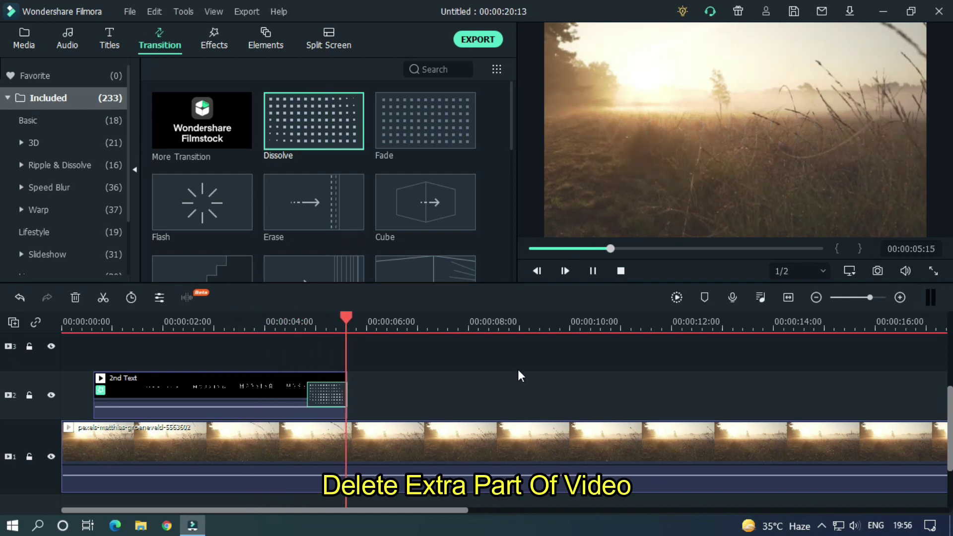
key("space")
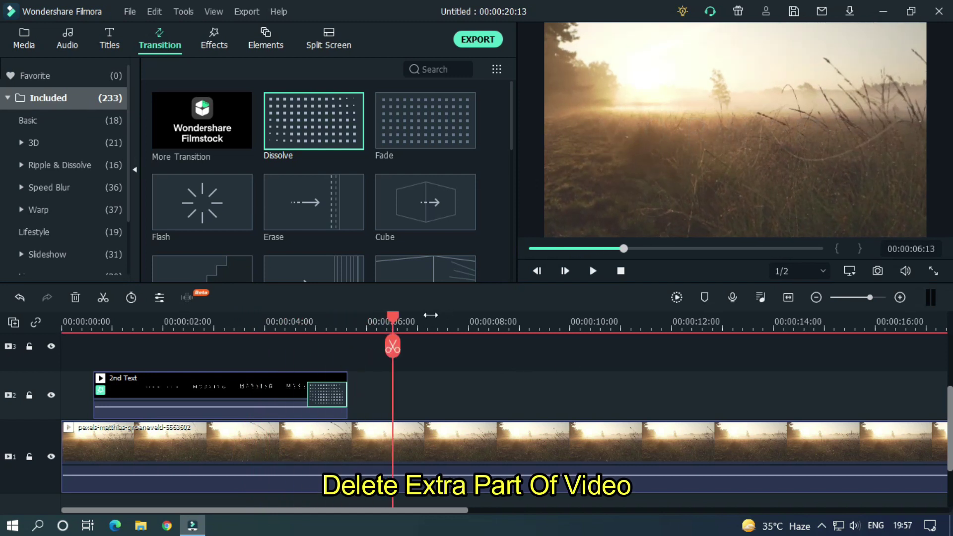
Split the field video at 6:23, delete the remainder, and replay the edit
left_click(413, 322)
left_click(417, 351)
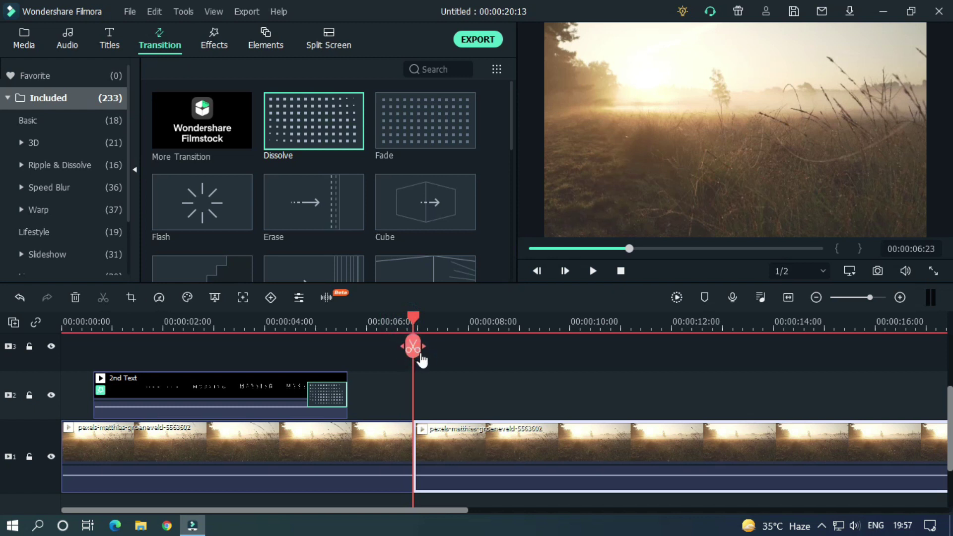
key("Delete")
left_click(621, 270)
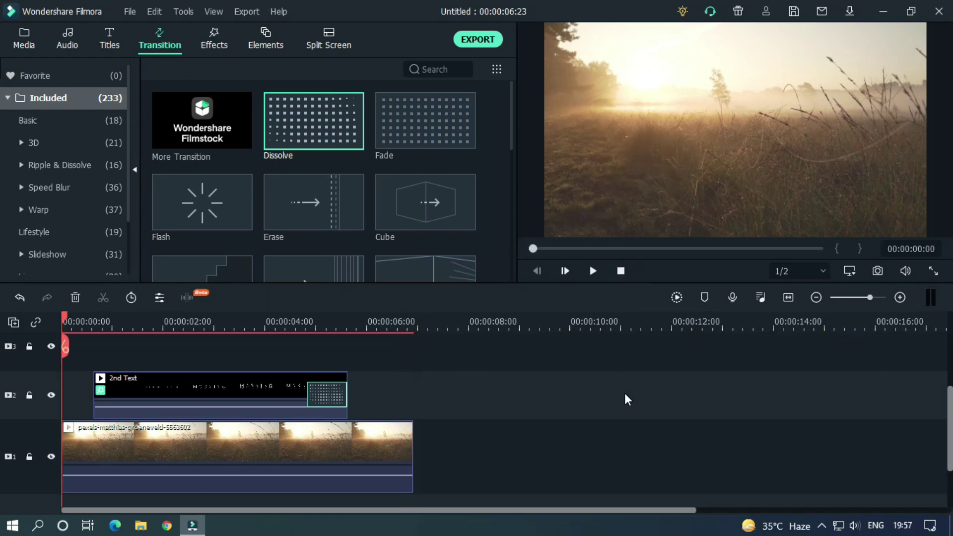
key("space")
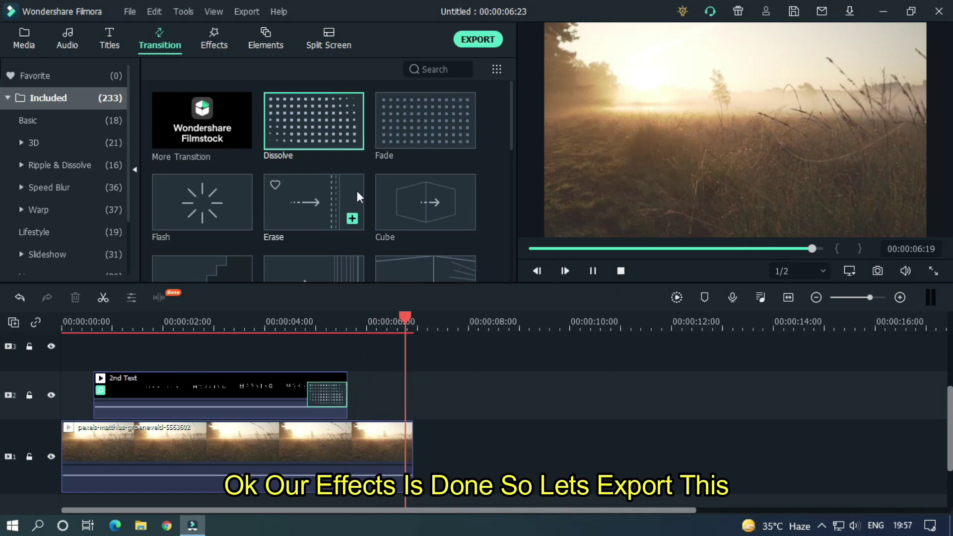
Open the MP4 export settings and name the output 'Cinematic text'
left_click(479, 40)
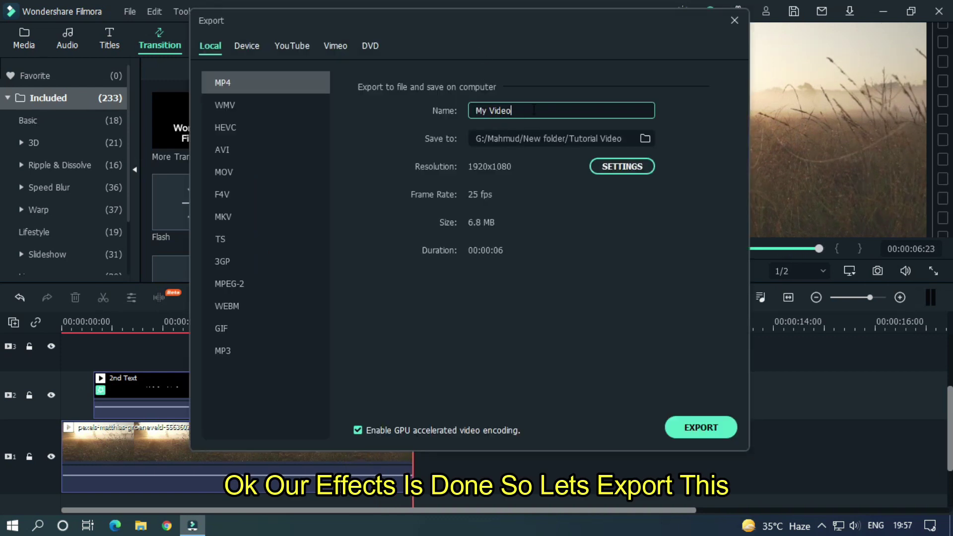
type("Cinematic text")
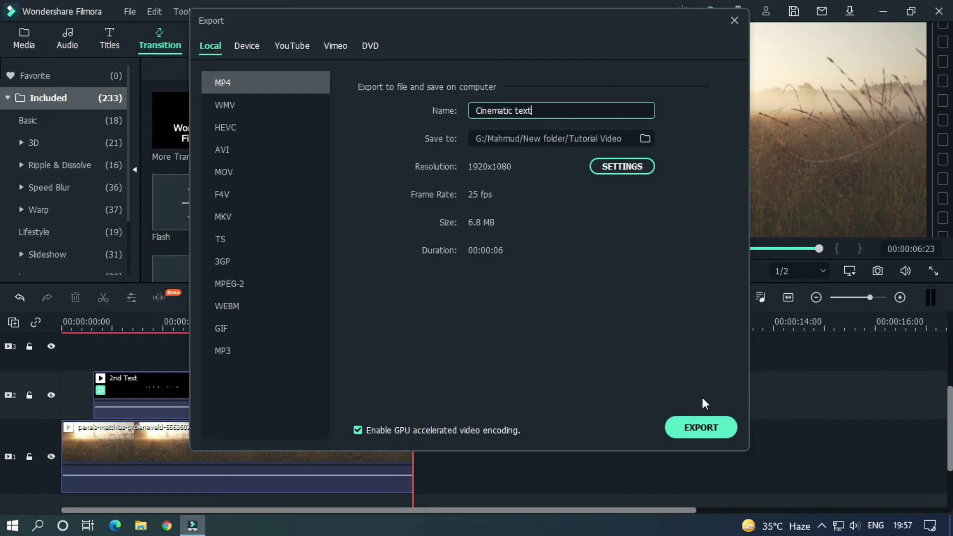